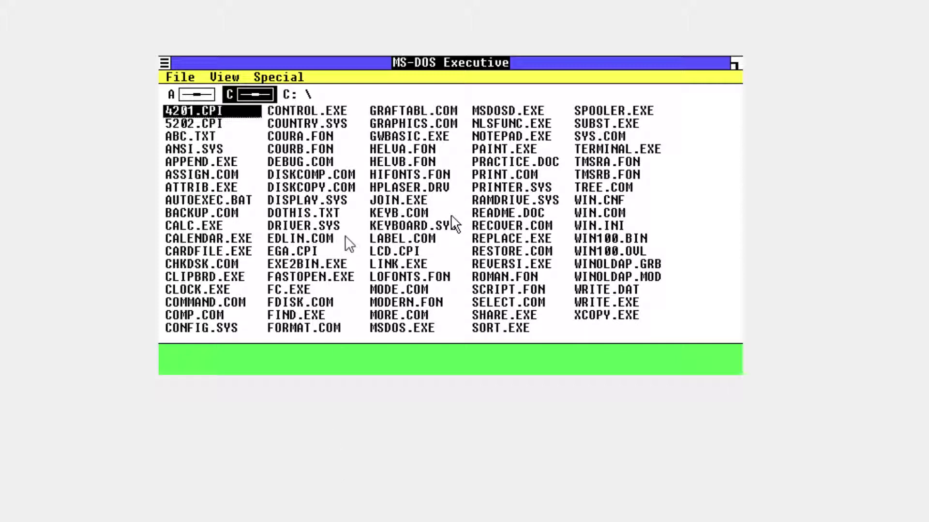
Open the Control Panel, look over its installation, setup and preference commands, and close it
double_click(303, 112)
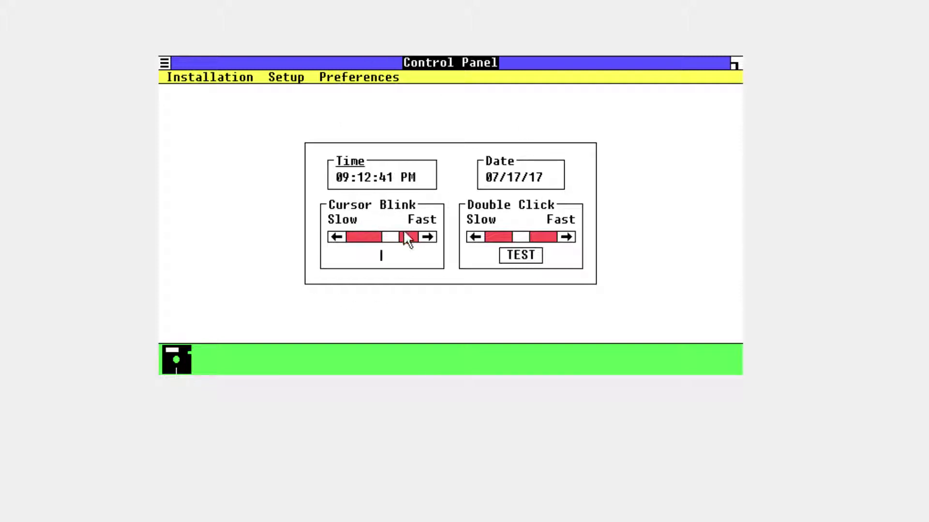
click(167, 76)
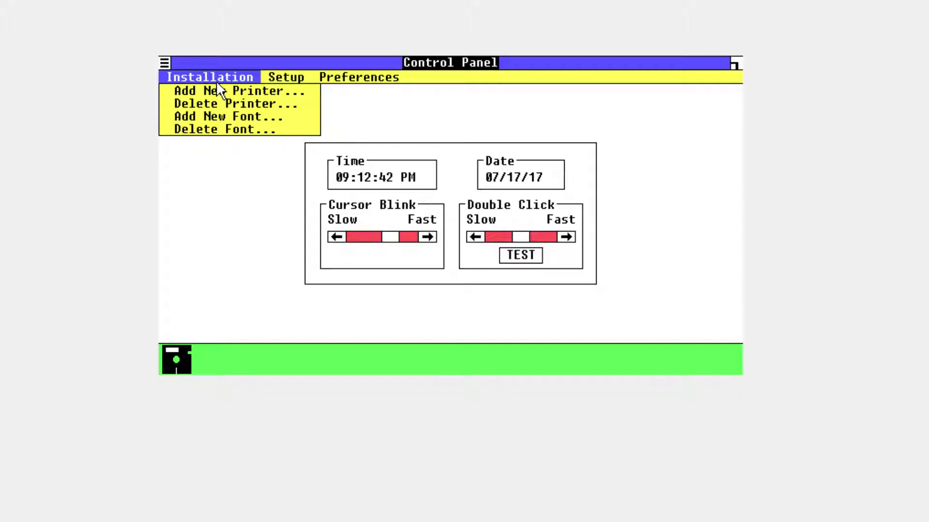
mouse_move(338, 74)
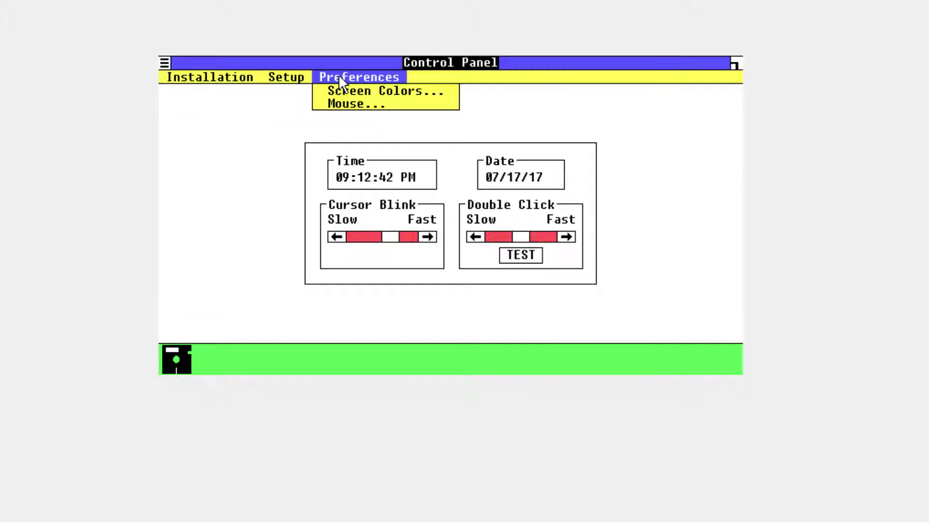
click(303, 77)
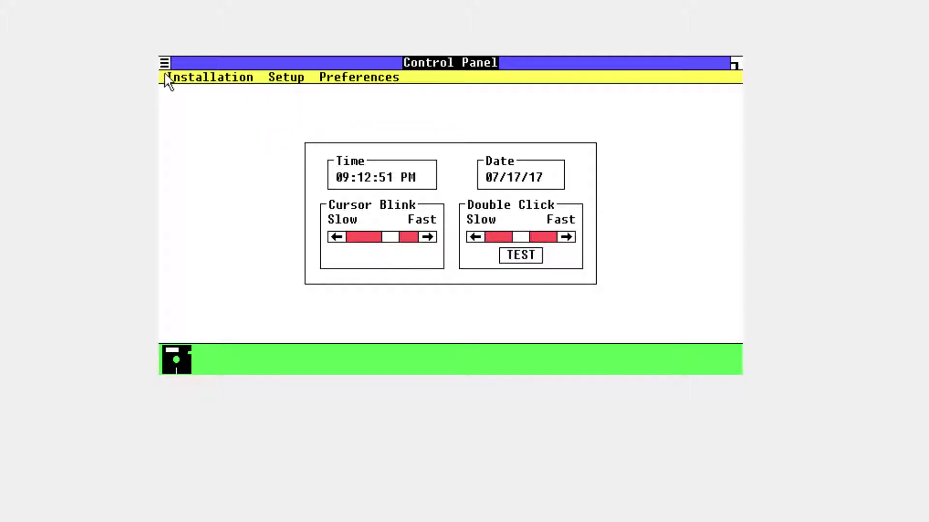
drag(164, 64, 179, 125)
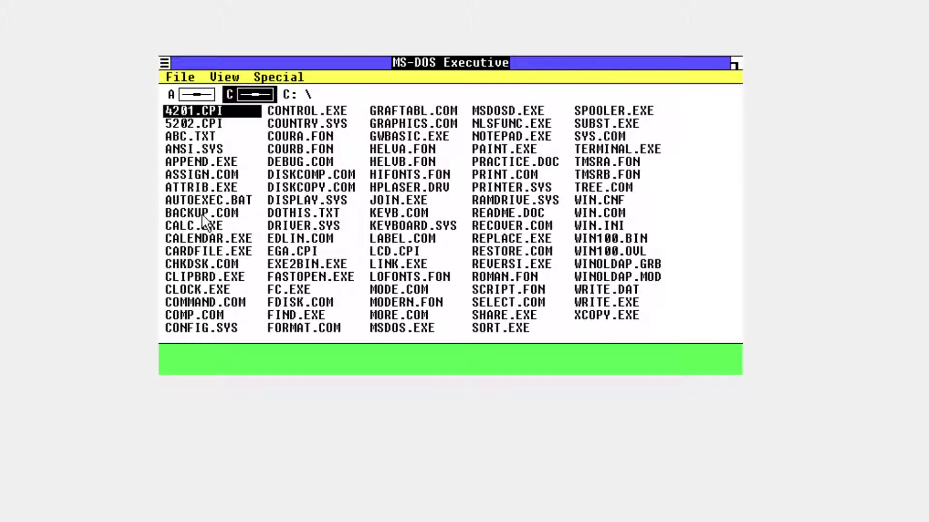
Launch the Calculator, multiply 5 by 5, and close it
double_click(178, 225)
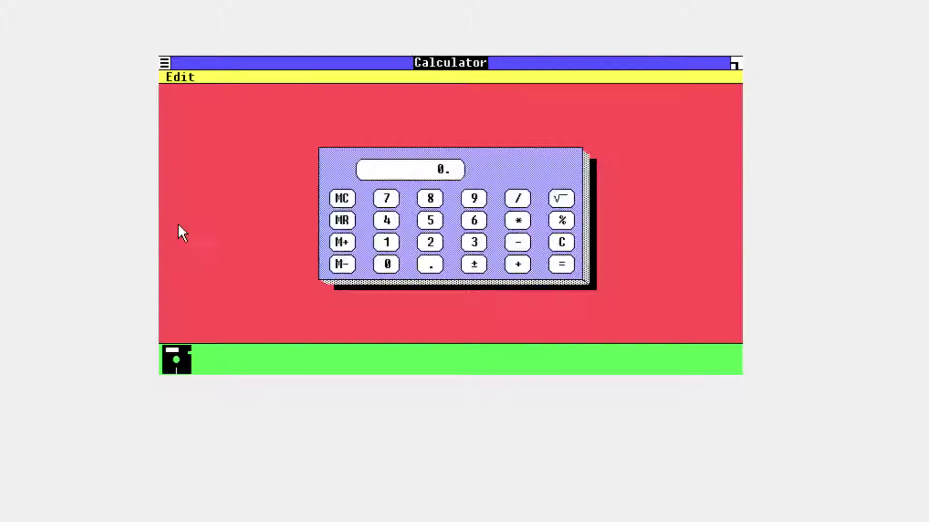
click(430, 221)
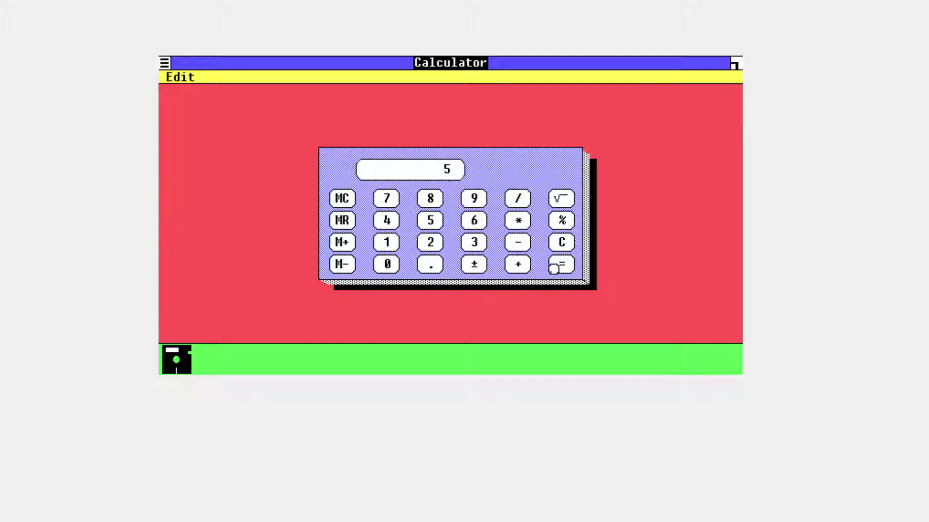
click(554, 269)
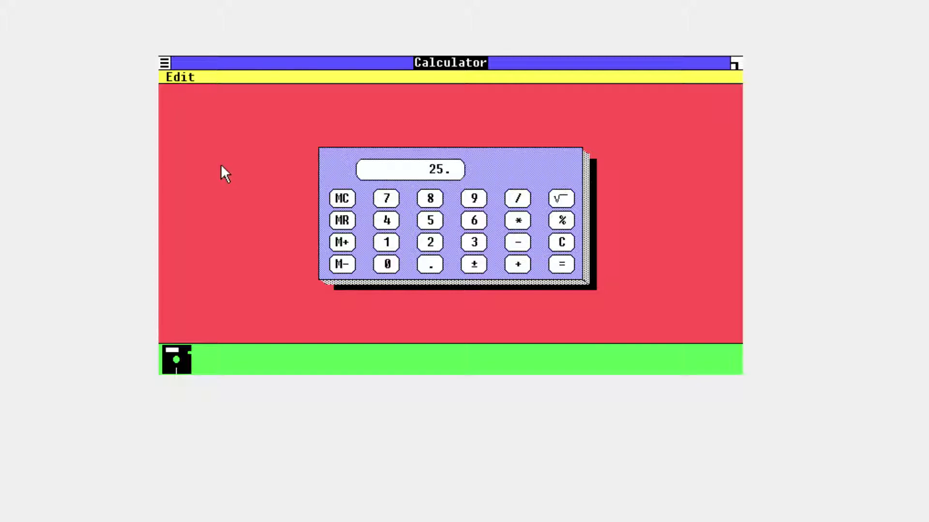
click(165, 65)
click(175, 127)
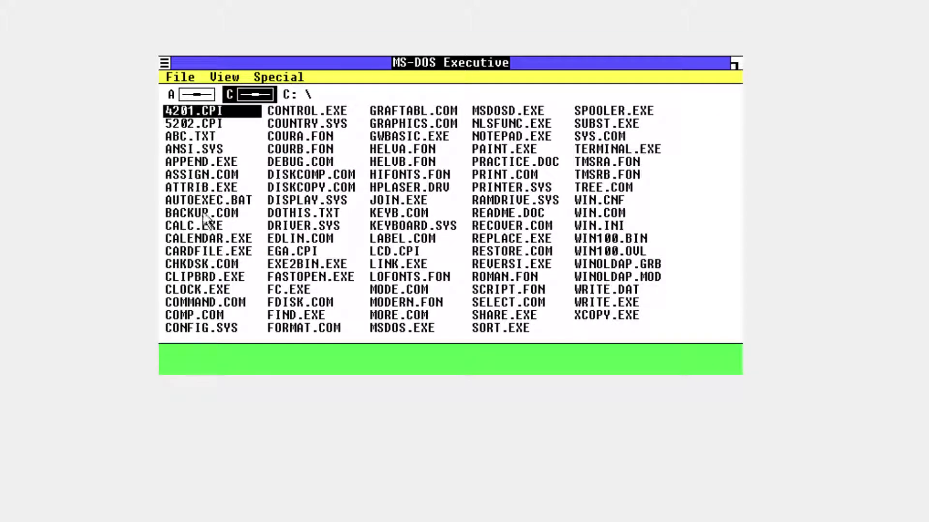
Launch Calendar and enter "Airport Going home" in the 12:00 PM slot for Monday, July 17, 2017
double_click(209, 238)
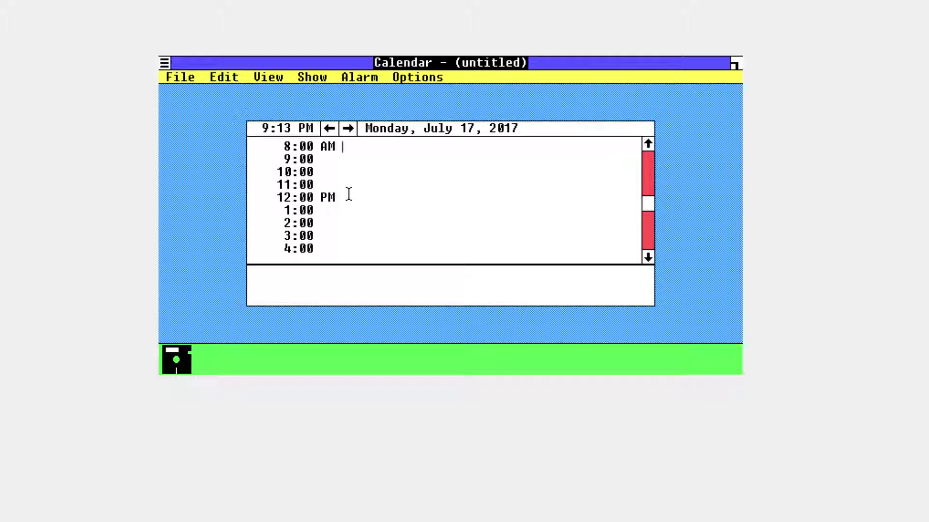
key(Down)
key(Down)
click(380, 204)
text(Airport Going home)
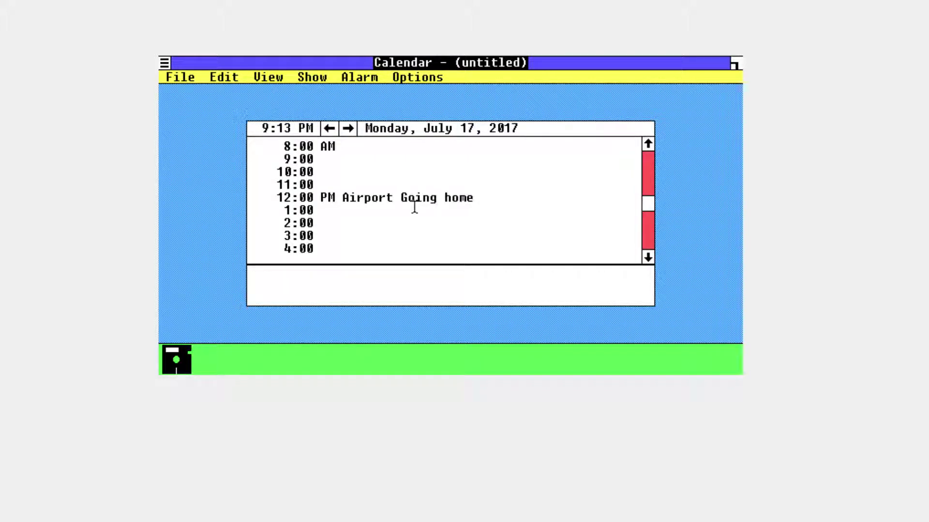
Save the calendar on drive C as Airport
click(191, 80)
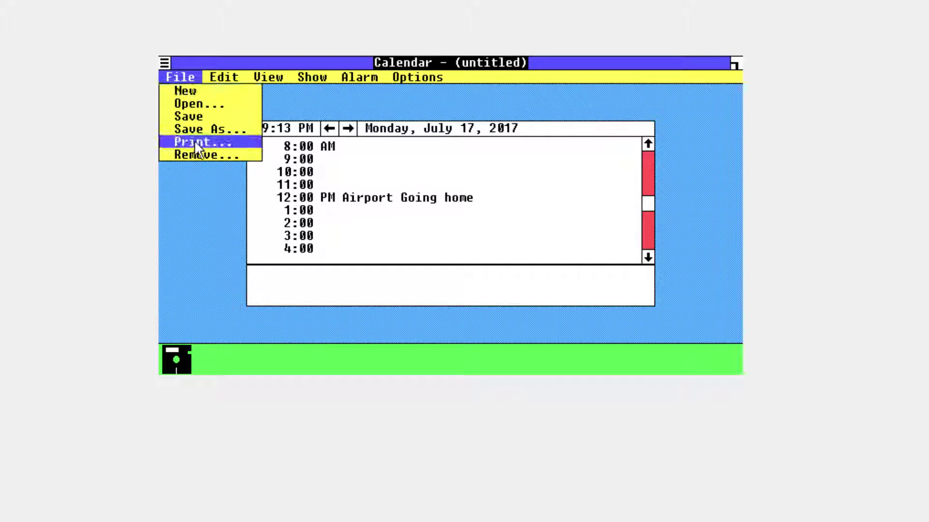
click(202, 129)
text(AI)
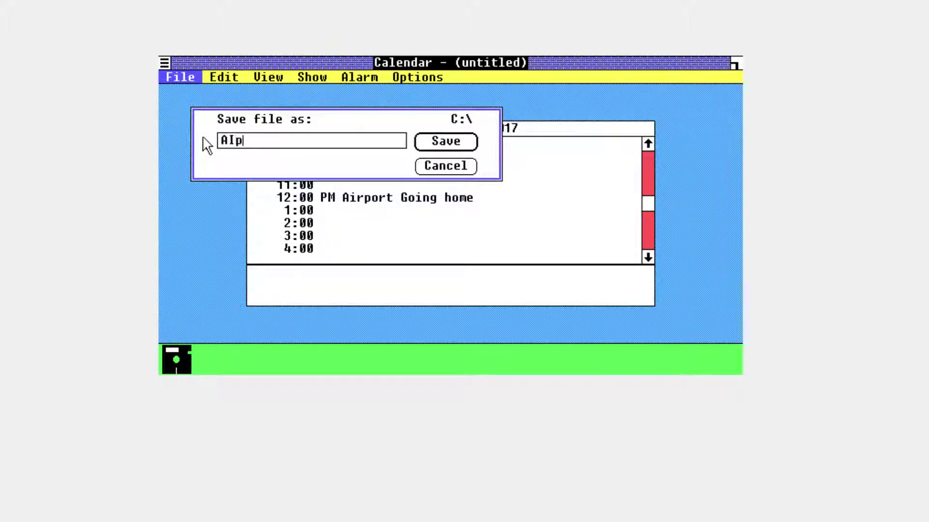
text(rport)
click(445, 141)
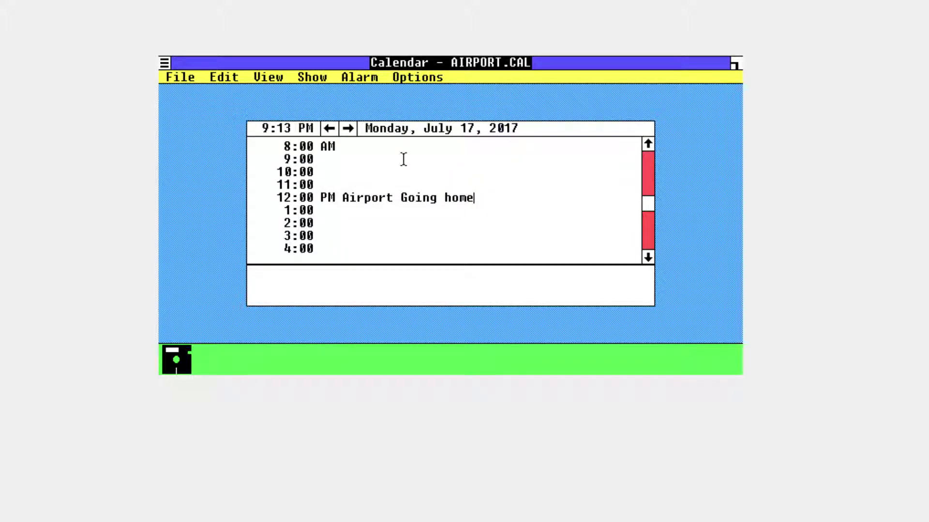
View the list of saved calendar files without opening one, and close Calendar
click(176, 75)
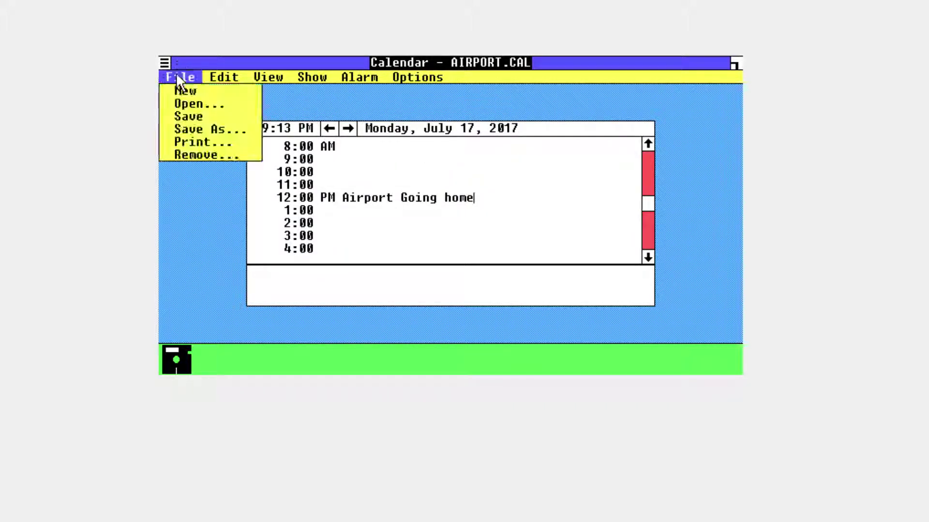
key(Return)
click(398, 199)
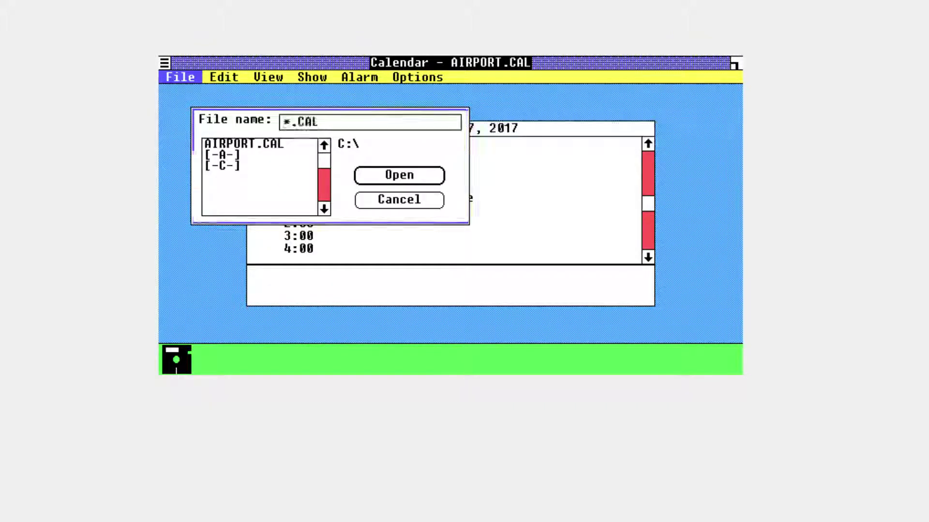
click(164, 63)
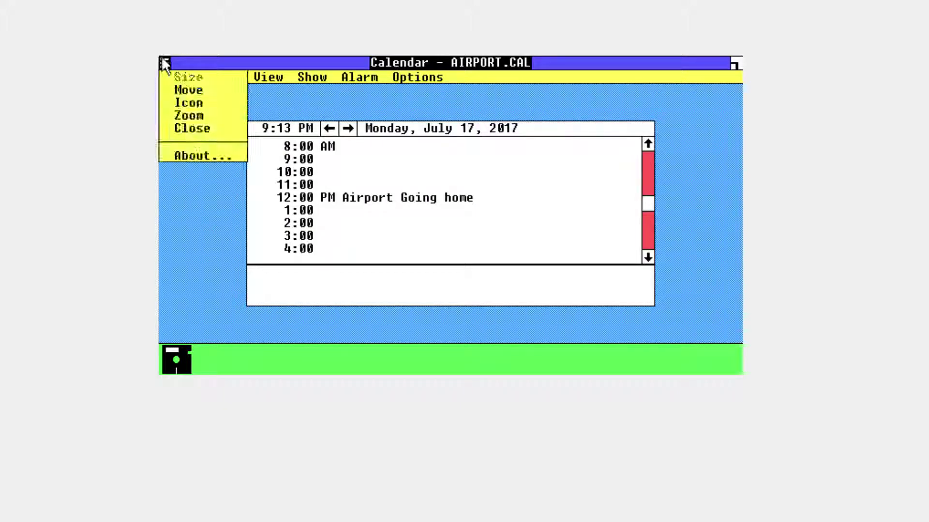
click(186, 126)
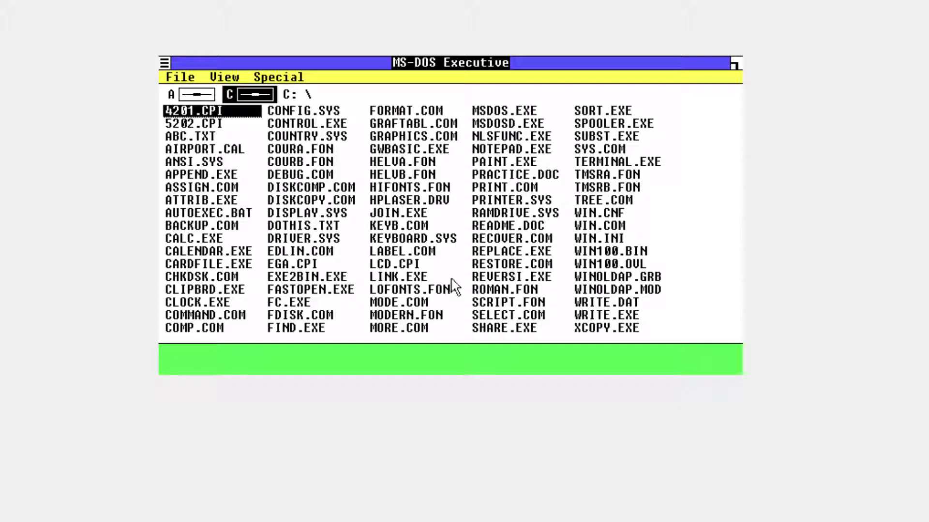
Launch Notepad and enter a line of repeated "h" characters in the untitled document
click(505, 239)
click(507, 136)
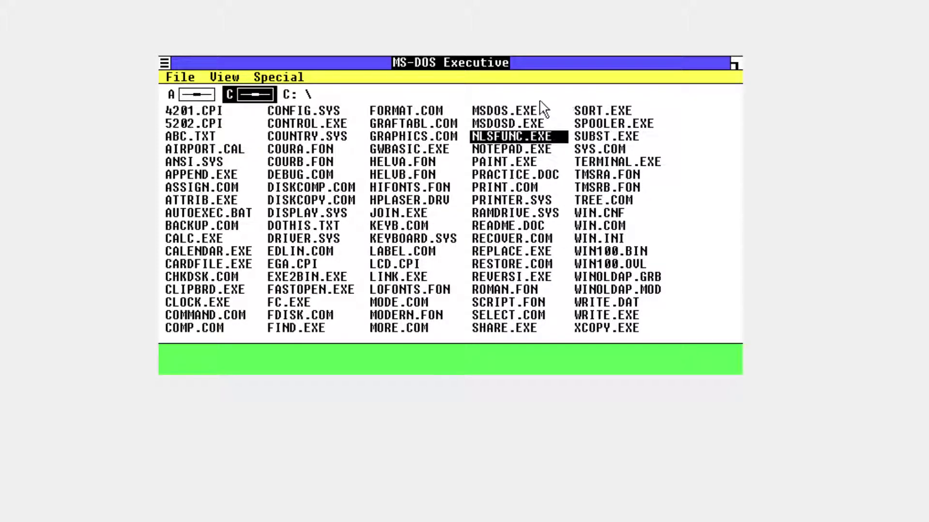
click(507, 146)
double_click(506, 150)
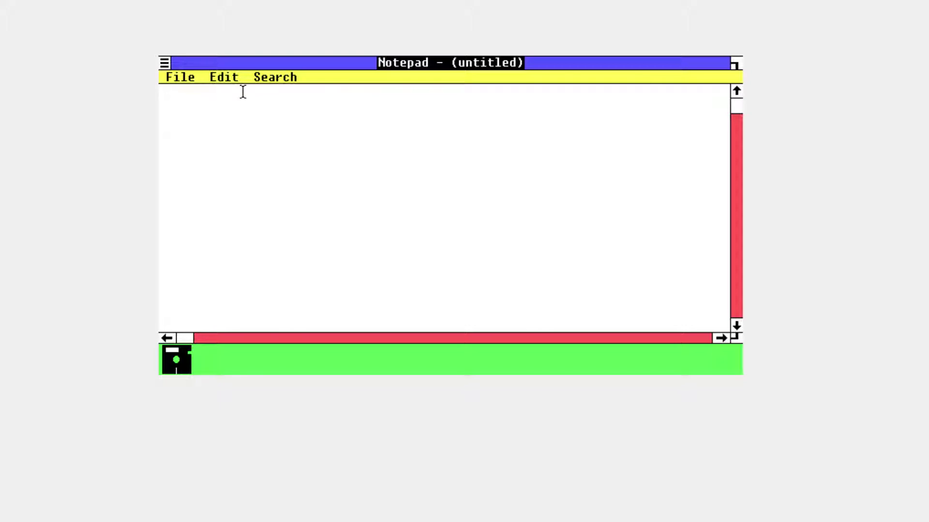
click(228, 78)
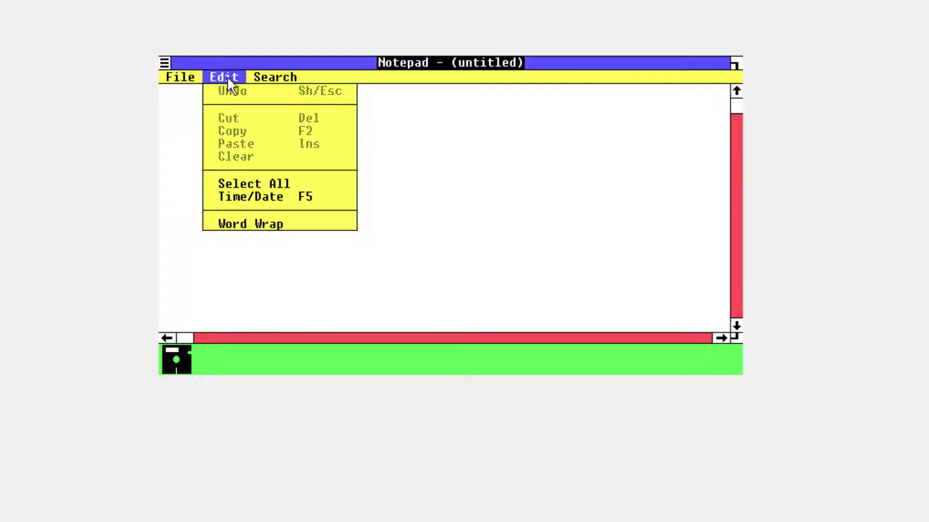
click(228, 79)
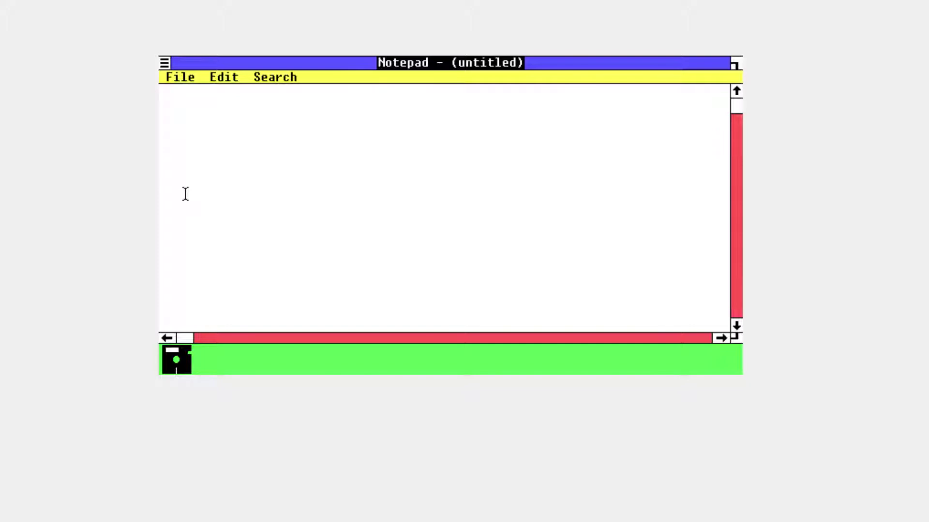
text(hhhhhhhhhhhhhhhh)
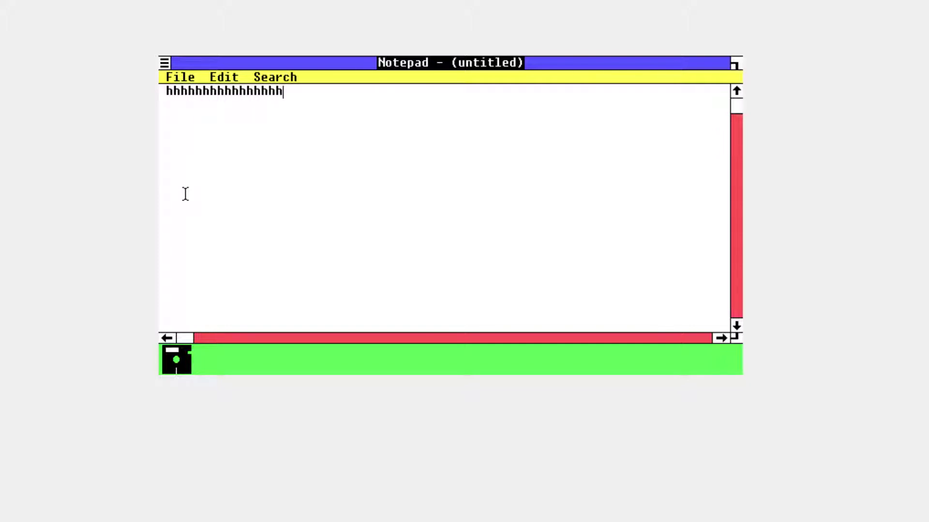
text(hhh)
Turn on Word Wrap for the untitled note and try to select all of its text
click(232, 90)
click(232, 77)
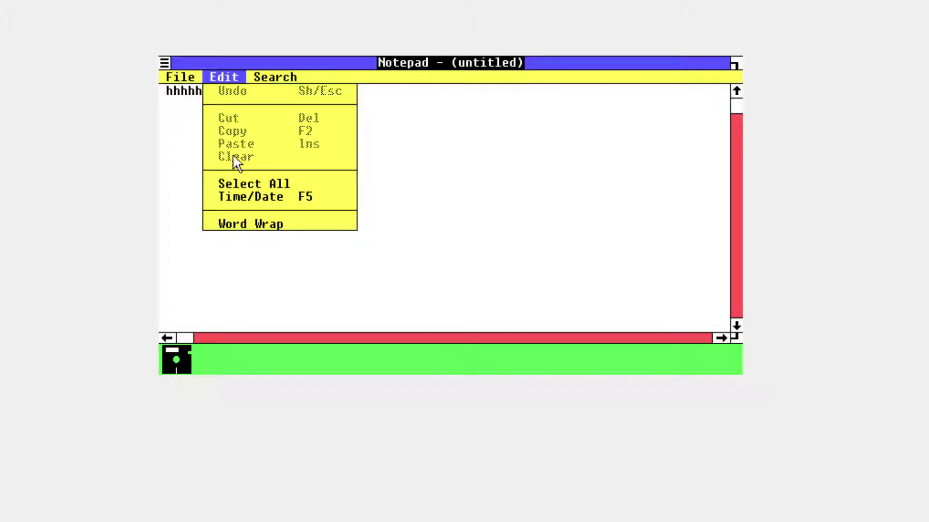
click(252, 225)
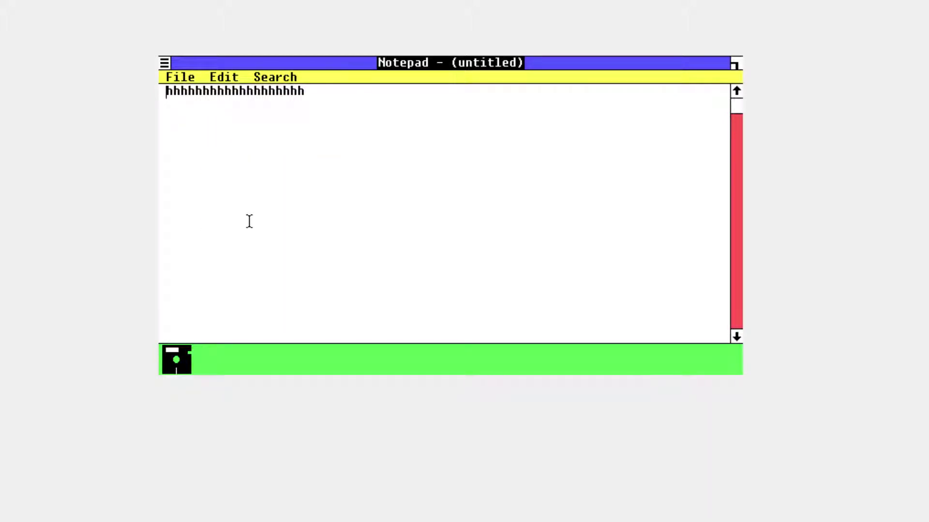
click(226, 75)
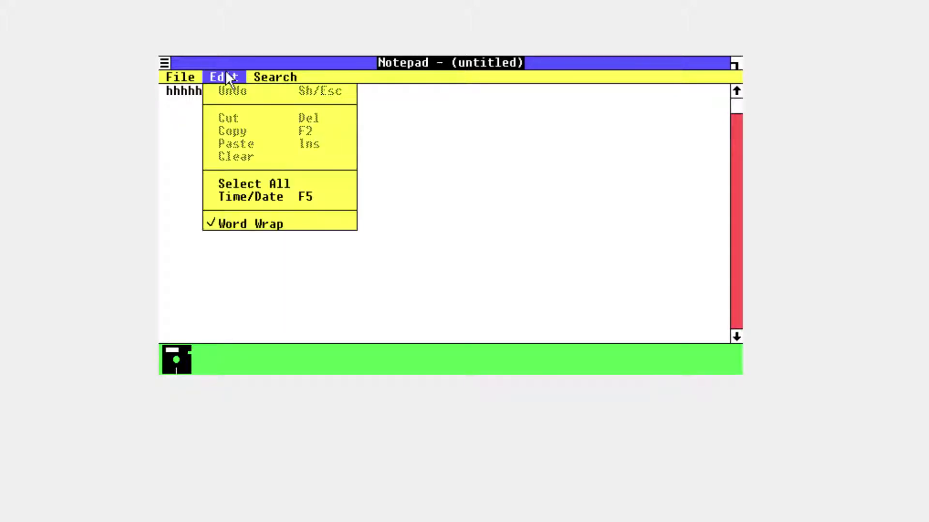
click(249, 184)
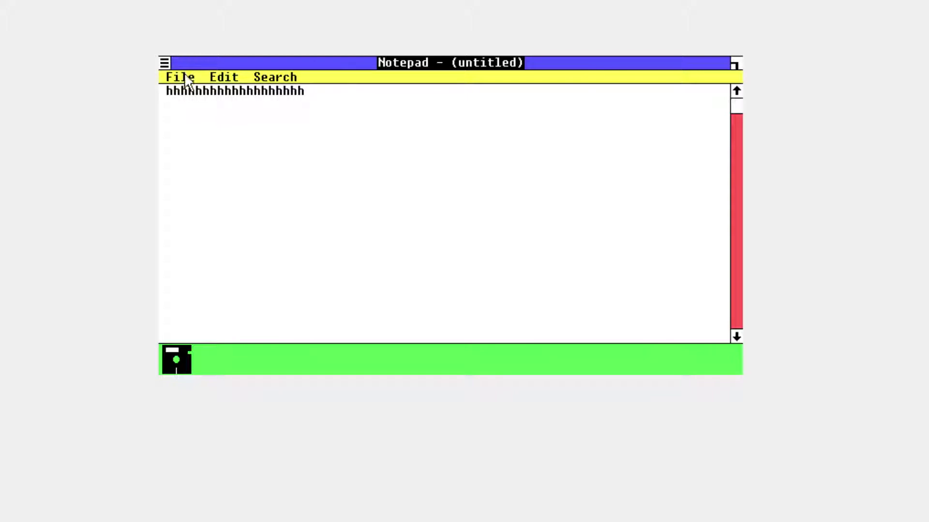
Look over the file and editing commands again, and close Notepad without saving the note
click(185, 77)
mouse_move(231, 90)
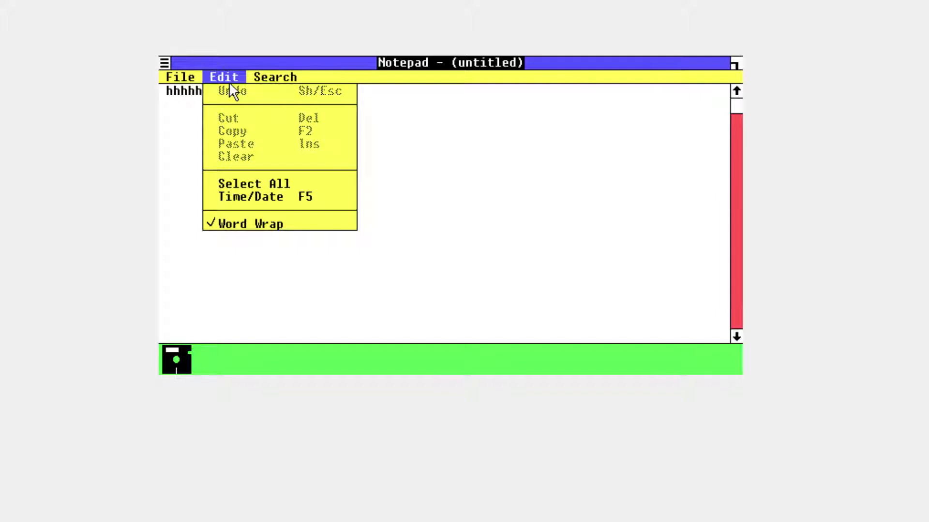
click(228, 82)
click(167, 63)
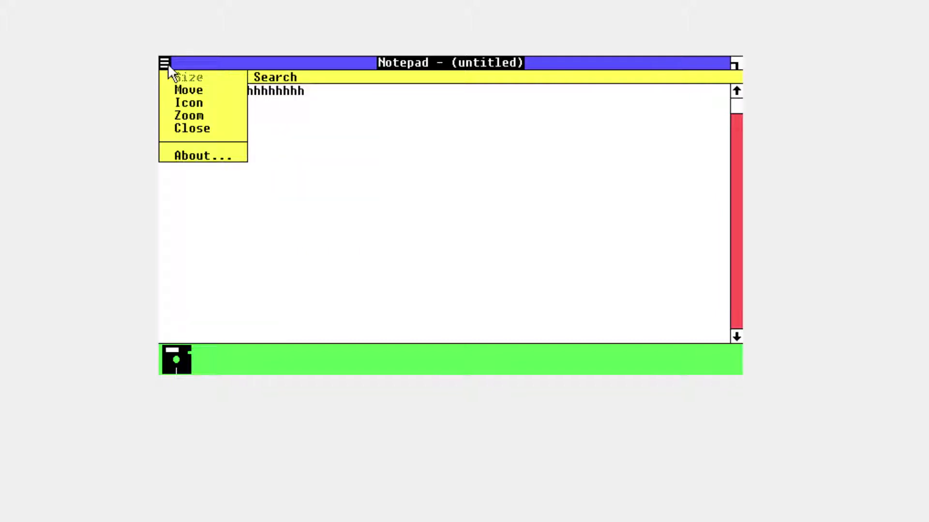
click(177, 128)
click(430, 254)
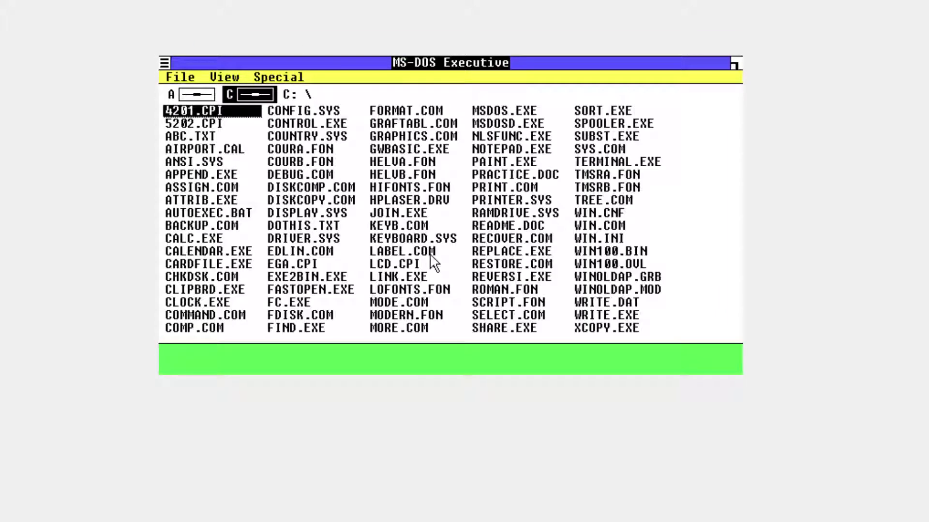
Find WRITE.EXE in the file list and launch Write
click(431, 255)
key(w)
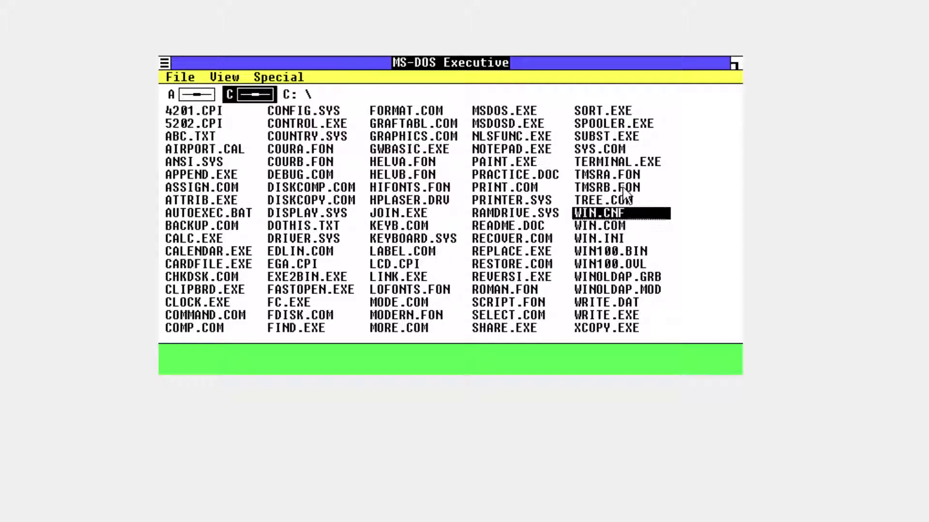
key(w)
key(w)
click(627, 306)
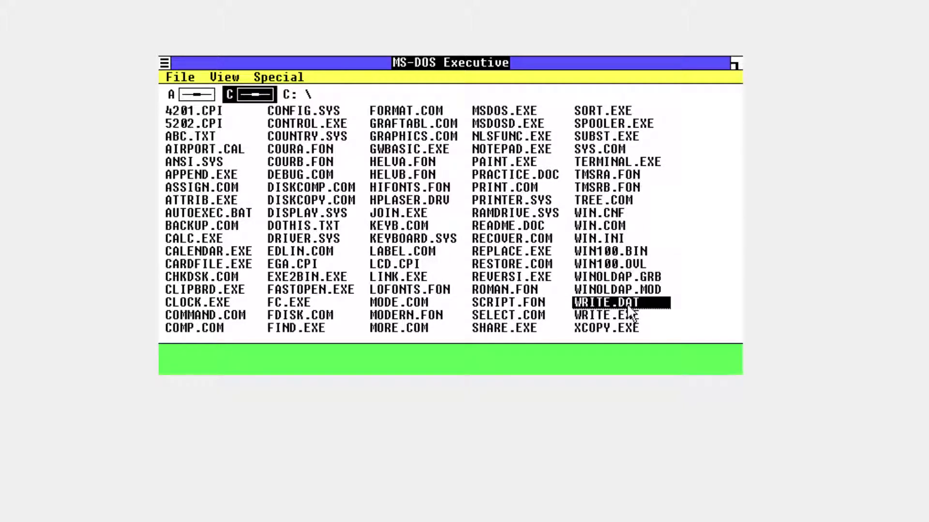
double_click(628, 313)
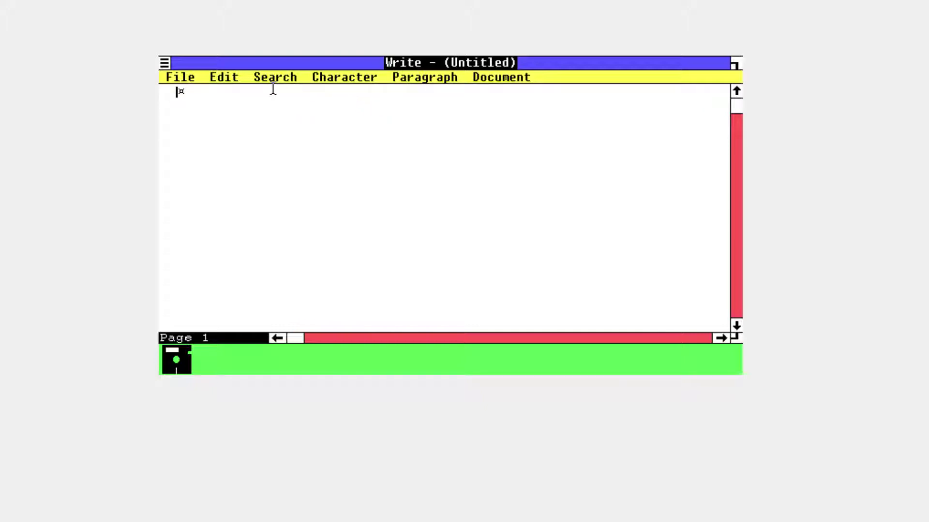
Look over Write's file and character commands, and check the Fonts dialog without changing anything
click(177, 73)
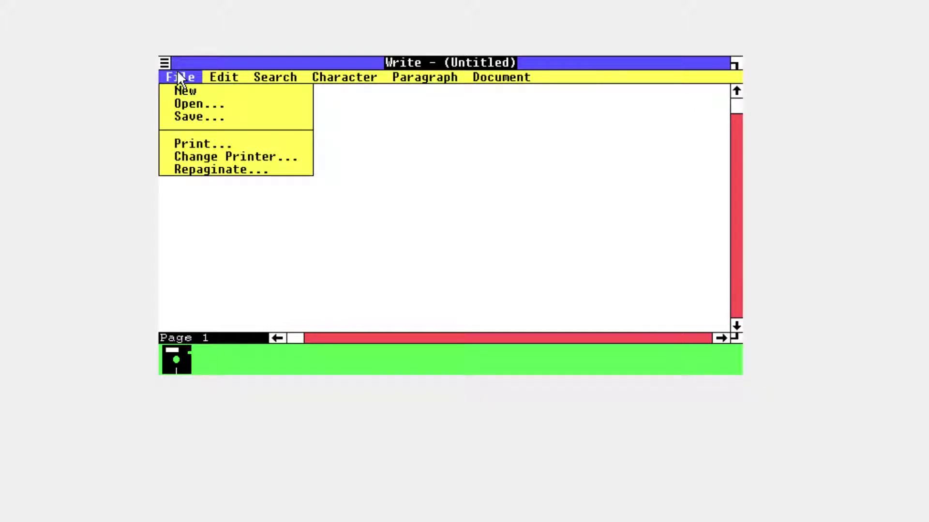
drag(177, 71, 368, 76)
click(363, 77)
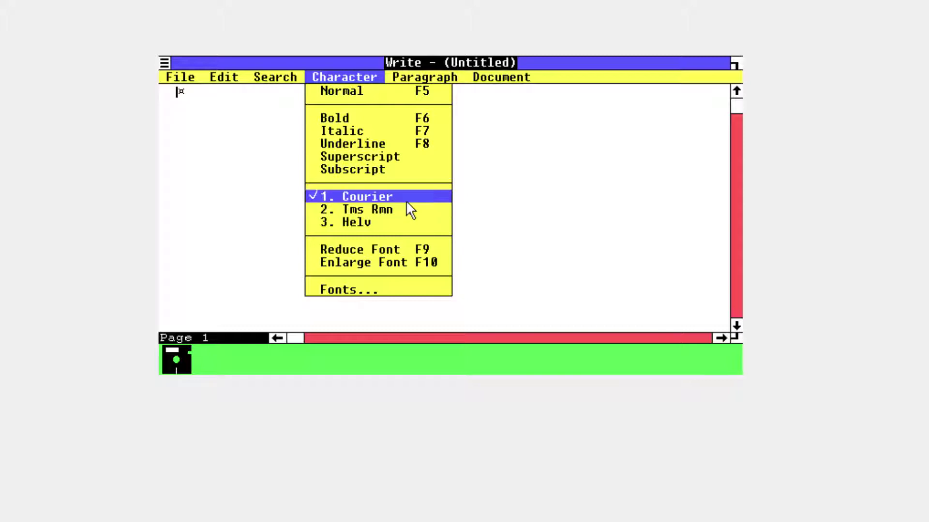
click(619, 233)
click(345, 78)
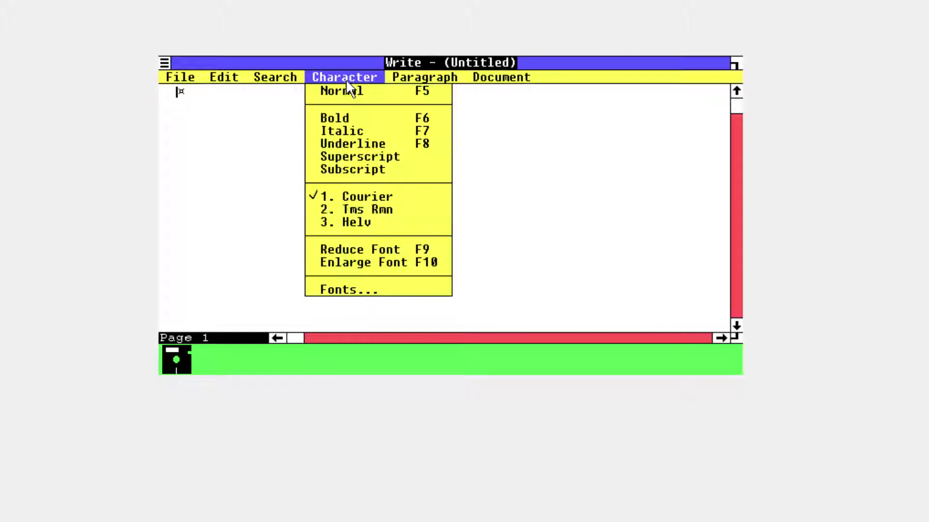
click(363, 289)
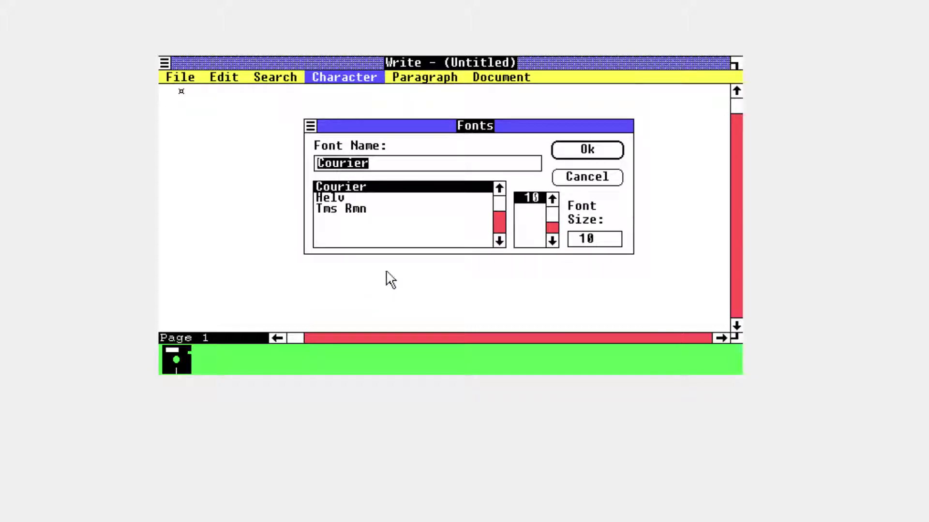
click(588, 177)
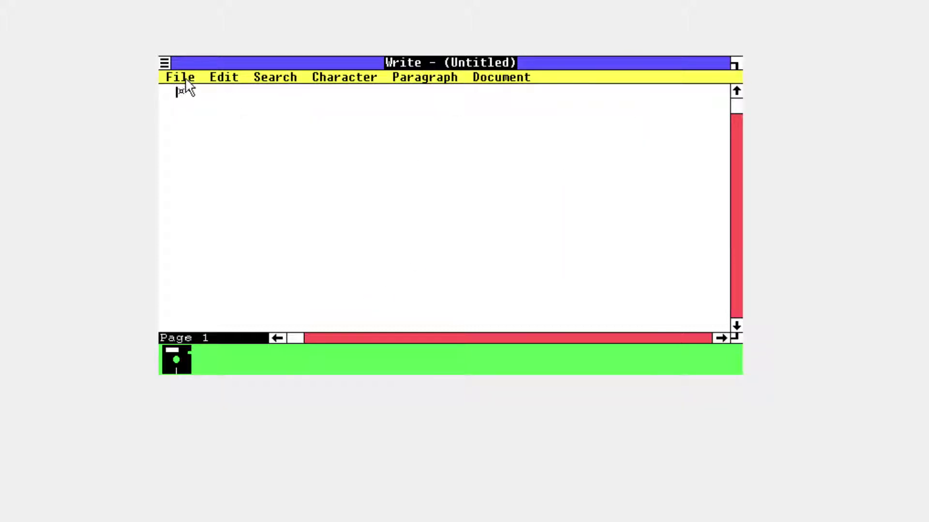
Enter BOLD, ITALIC and UNDERLINE on three separate lines and make the word BOLD bold
text(BOLD ITALIC UN)
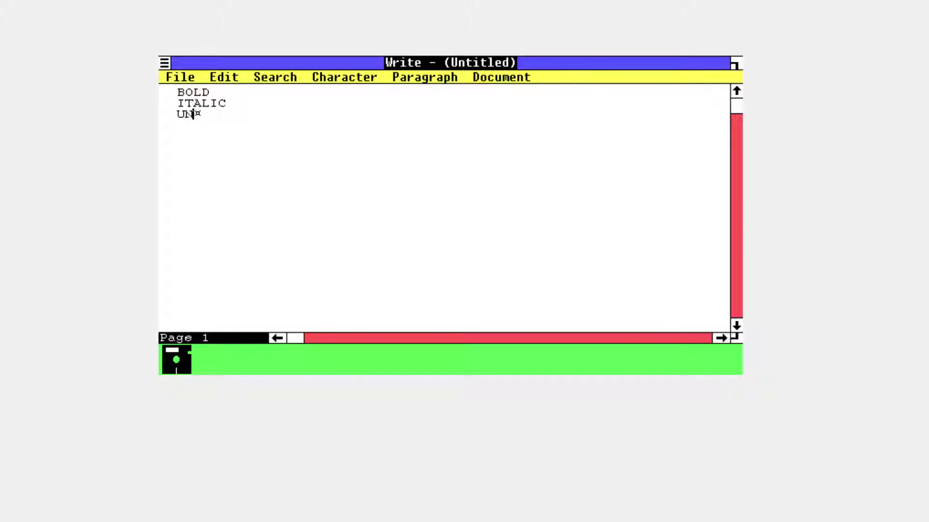
text(DERLINE)
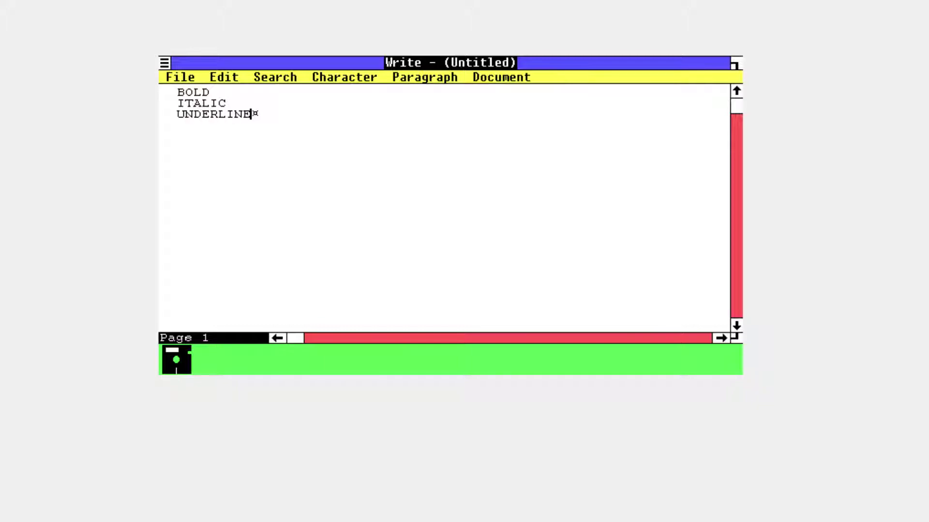
drag(211, 92, 167, 94)
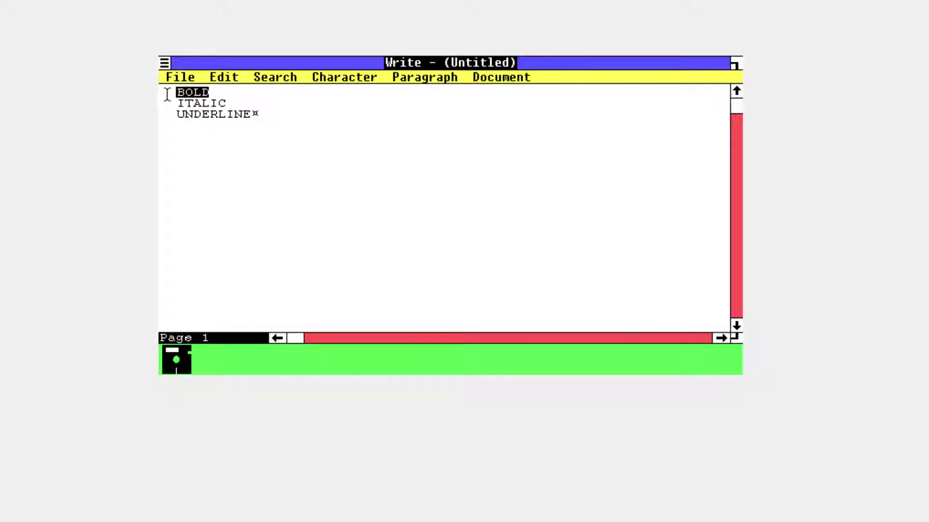
click(333, 78)
click(334, 118)
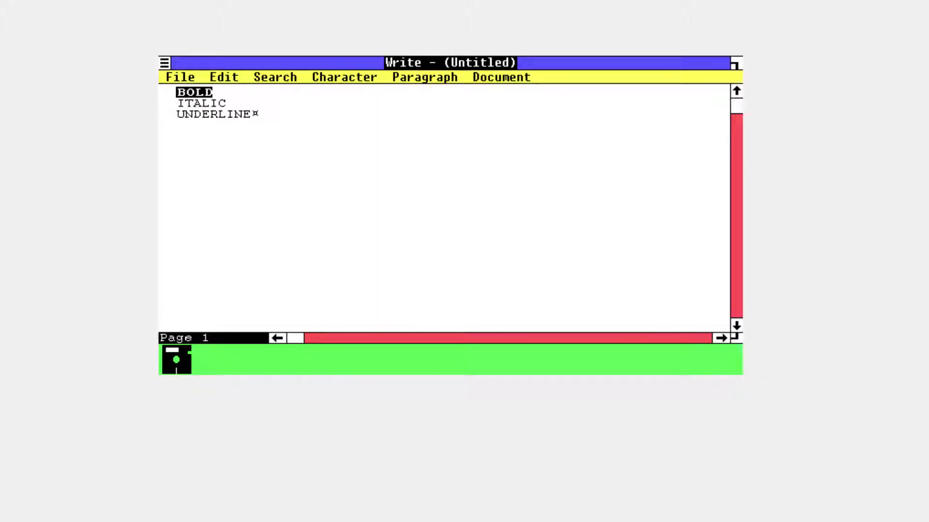
Apply italic formatting to the word ITALIC on the second line
click(216, 92)
drag(228, 102, 182, 102)
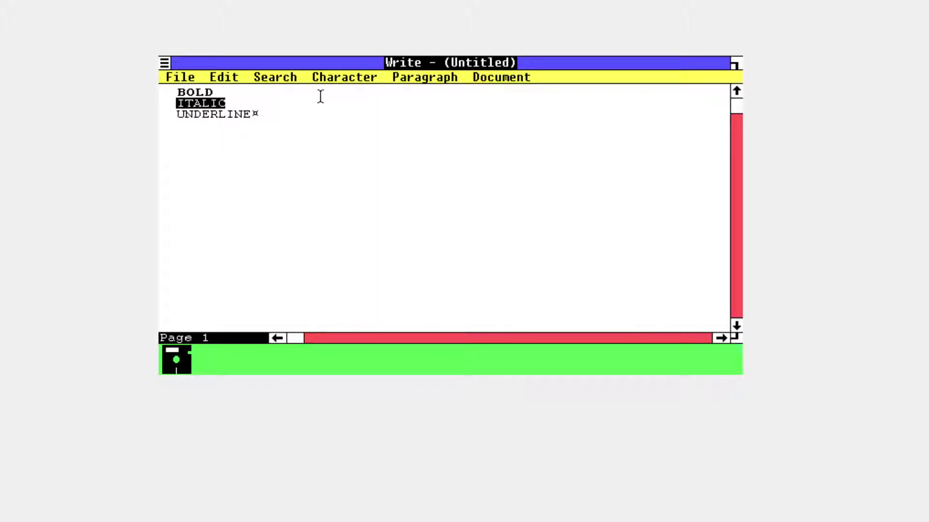
click(333, 77)
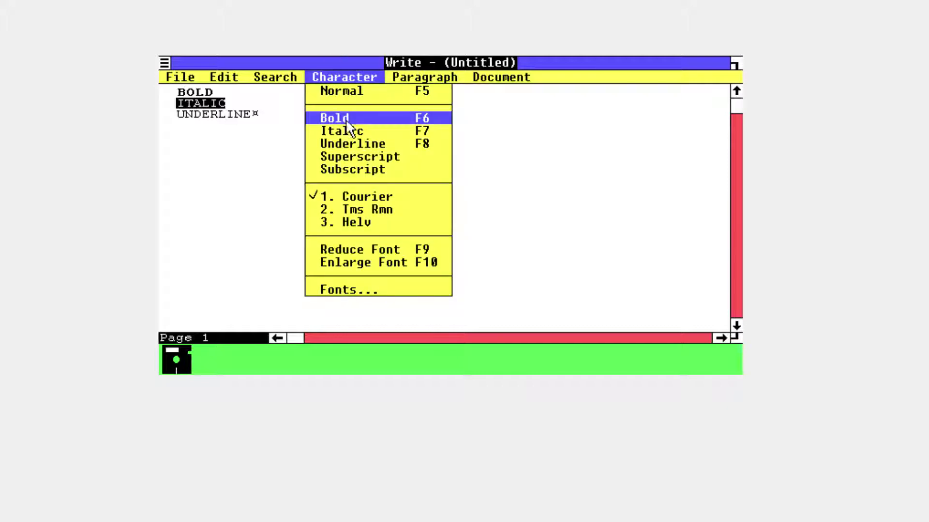
click(346, 130)
Select the word UNDERLINE on the third line and underline it
click(252, 119)
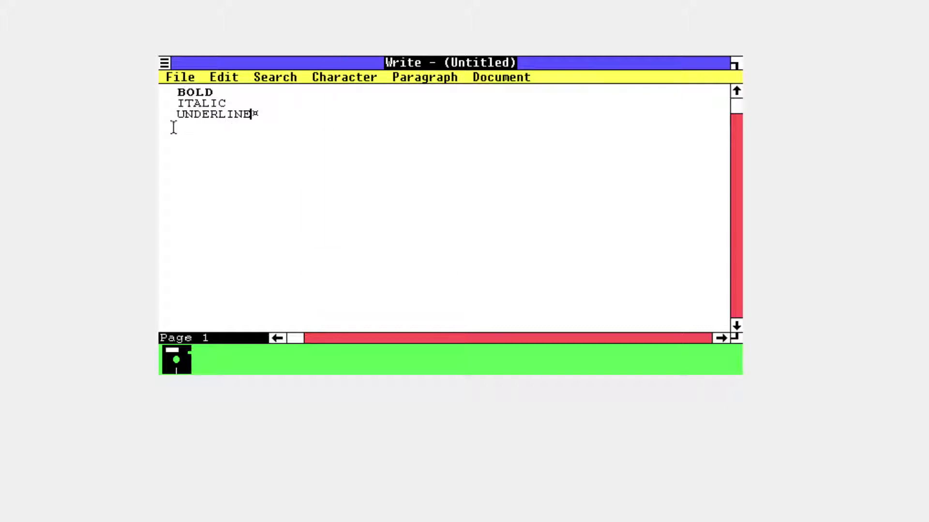
drag(177, 114, 389, 115)
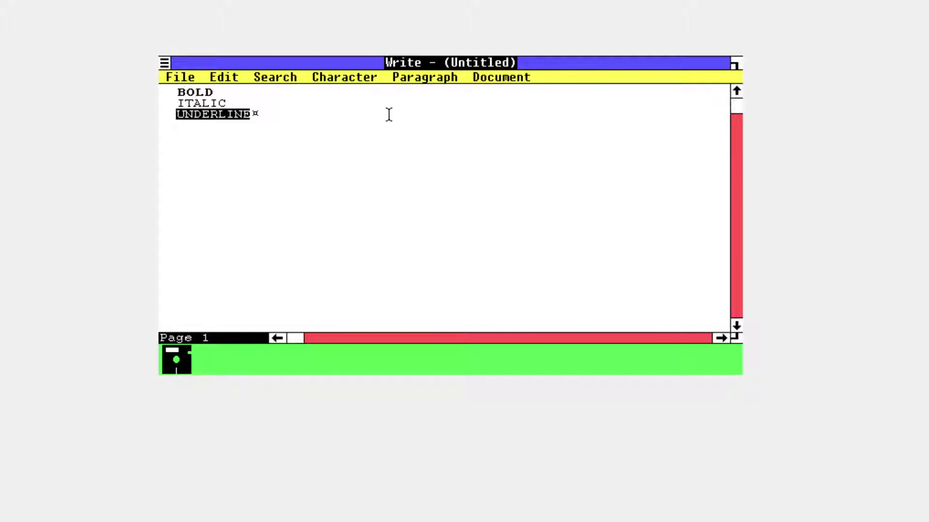
click(370, 89)
click(259, 112)
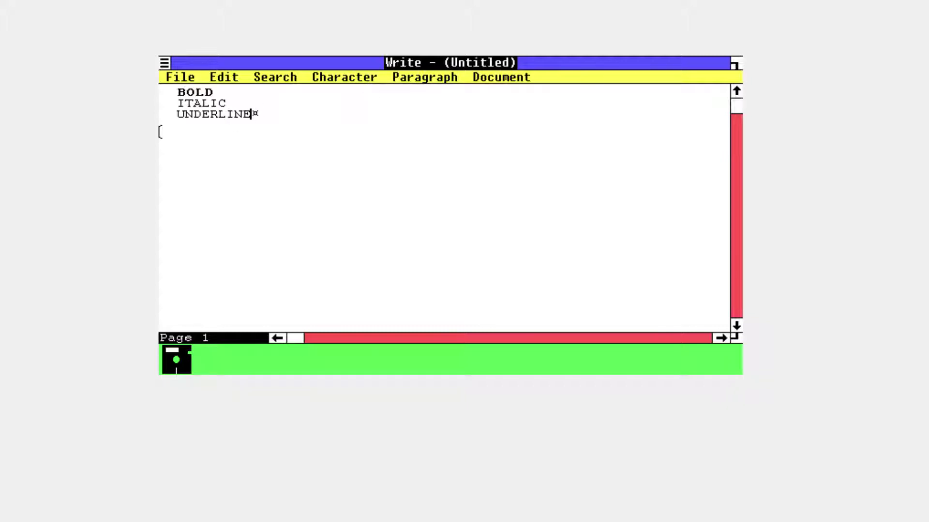
shift+click(176, 114)
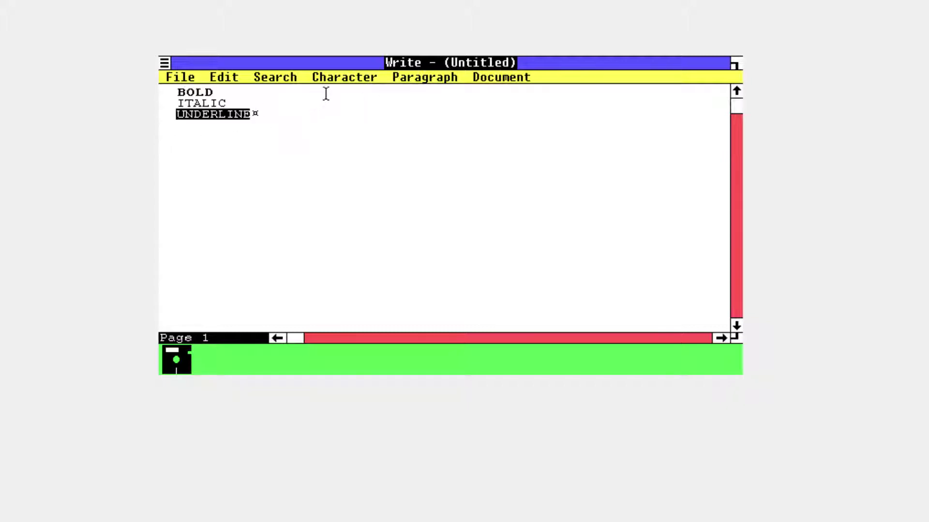
click(341, 78)
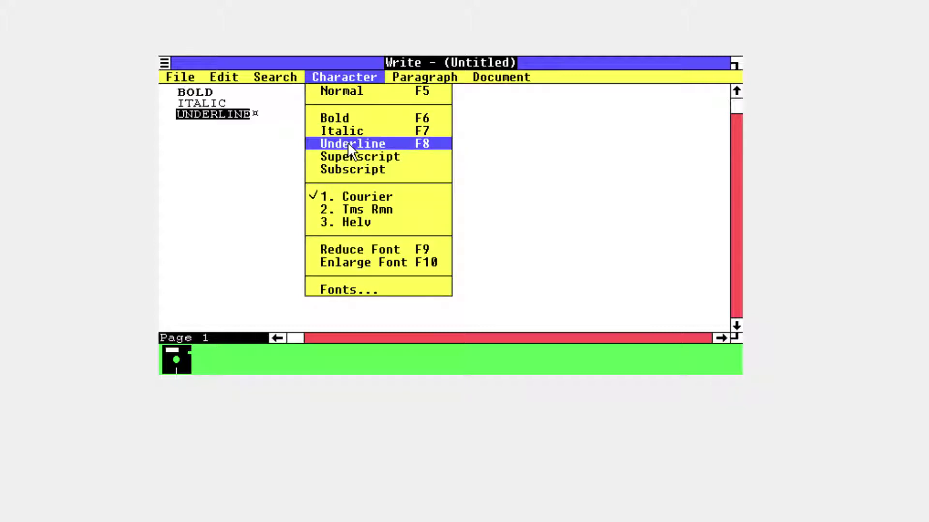
click(349, 144)
click(331, 93)
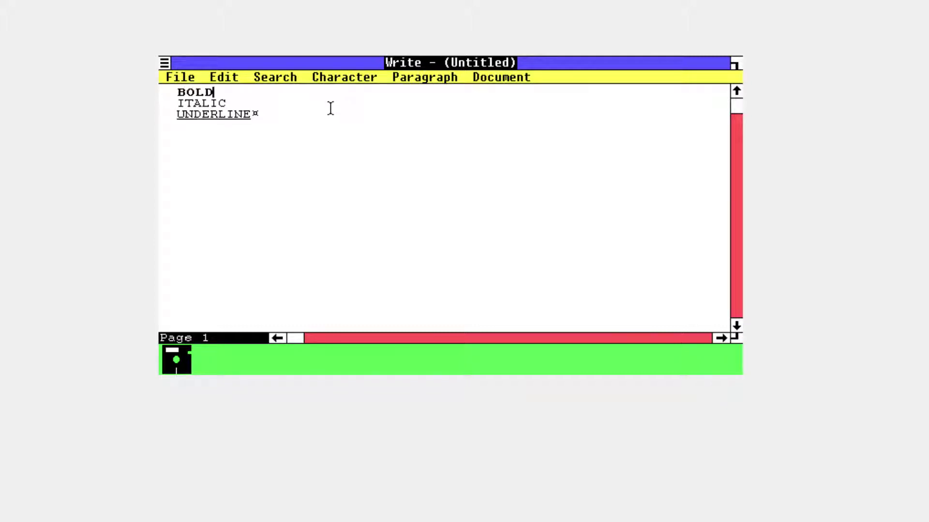
Look over Write's character, paragraph, document and file commands without applying any of them
click(340, 77)
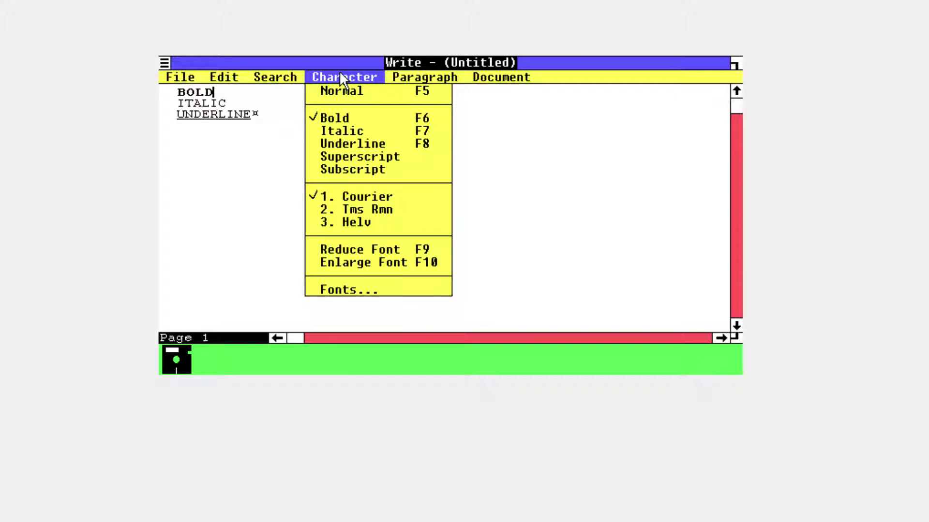
click(342, 73)
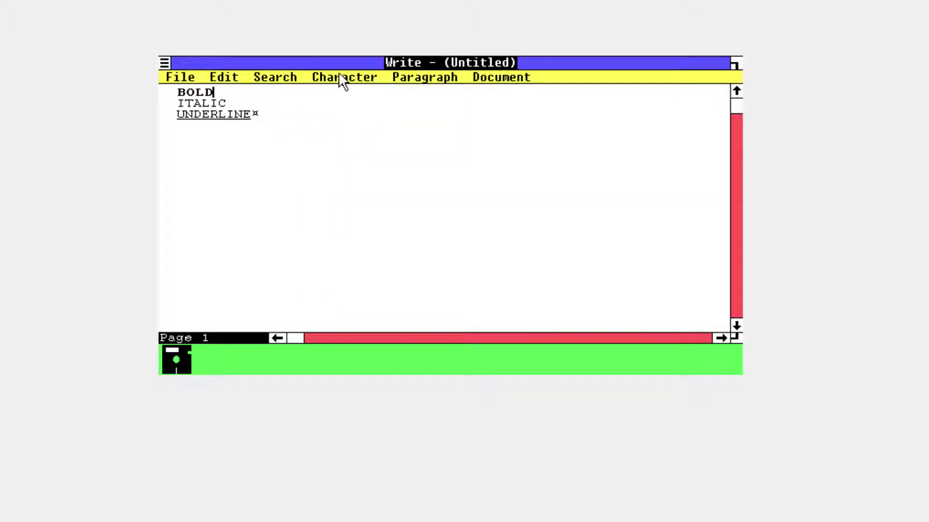
click(437, 73)
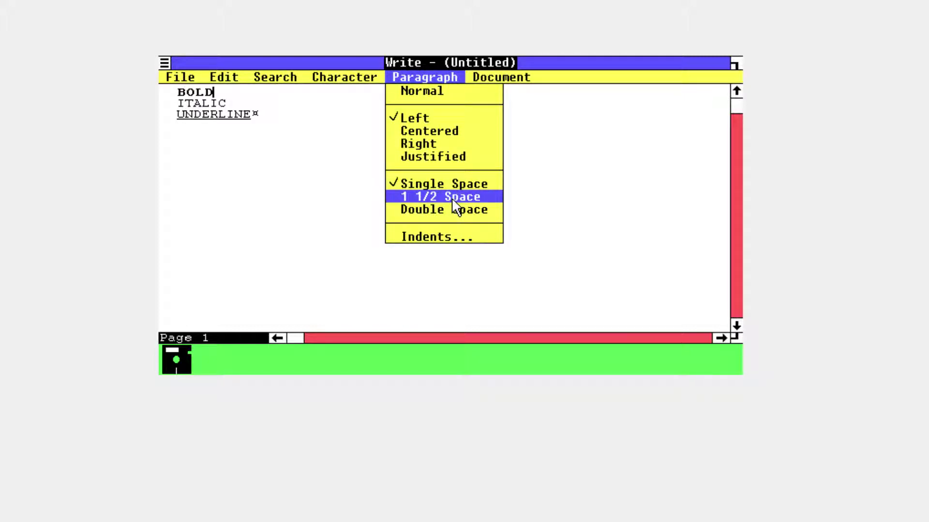
click(489, 66)
click(492, 74)
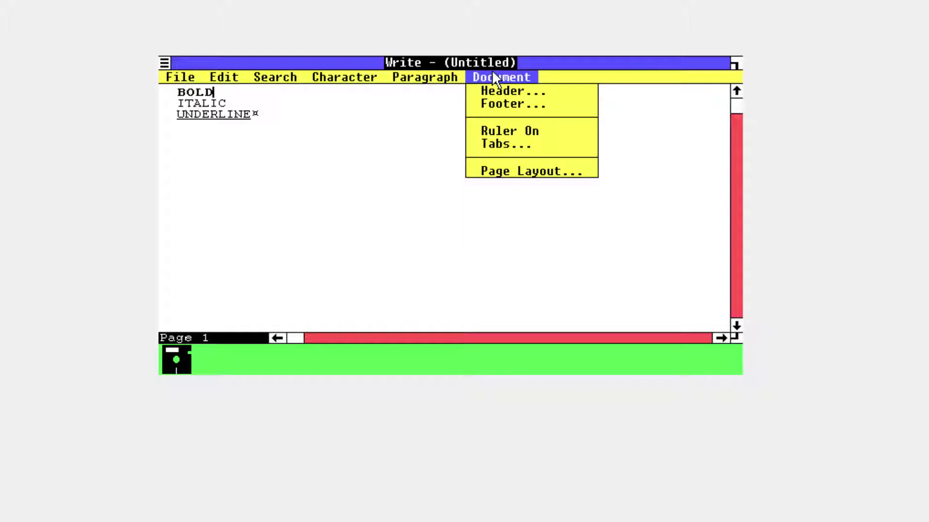
click(192, 71)
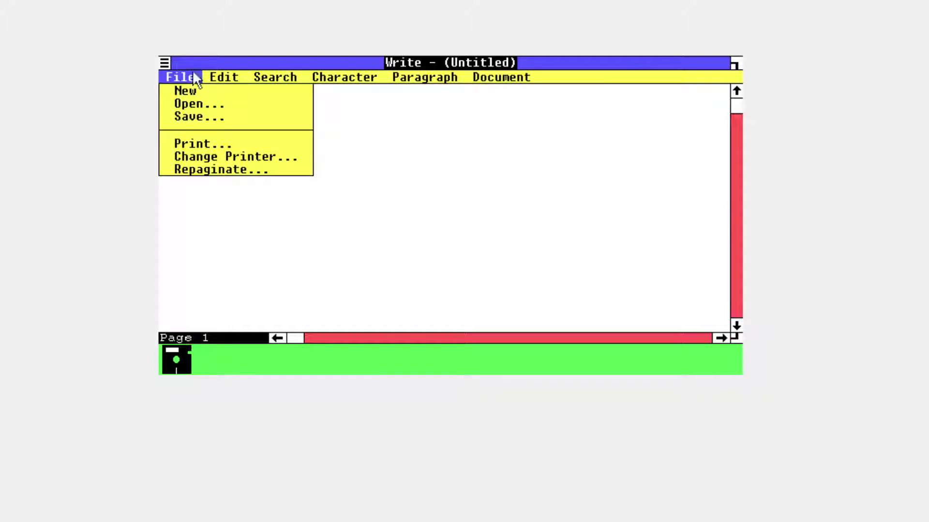
click(164, 77)
click(164, 63)
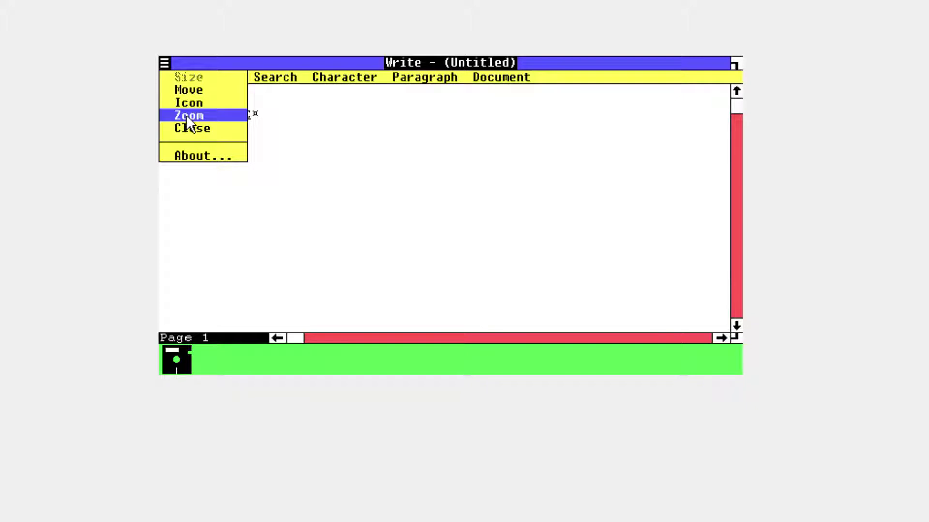
click(188, 128)
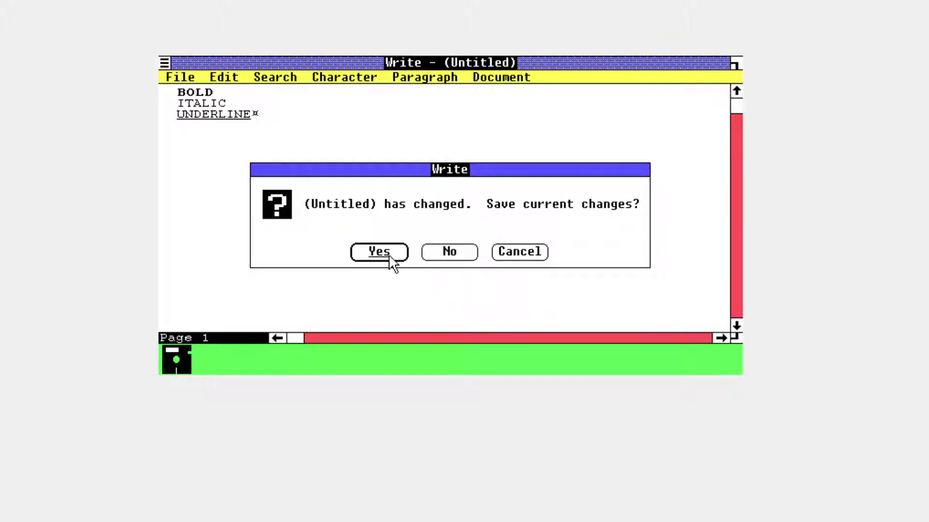
key(Return)
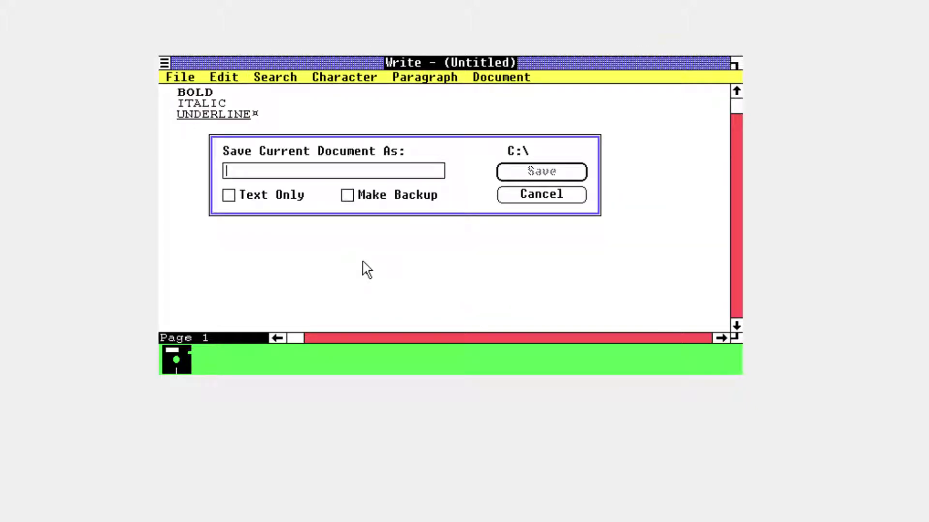
text(Test)
click(546, 194)
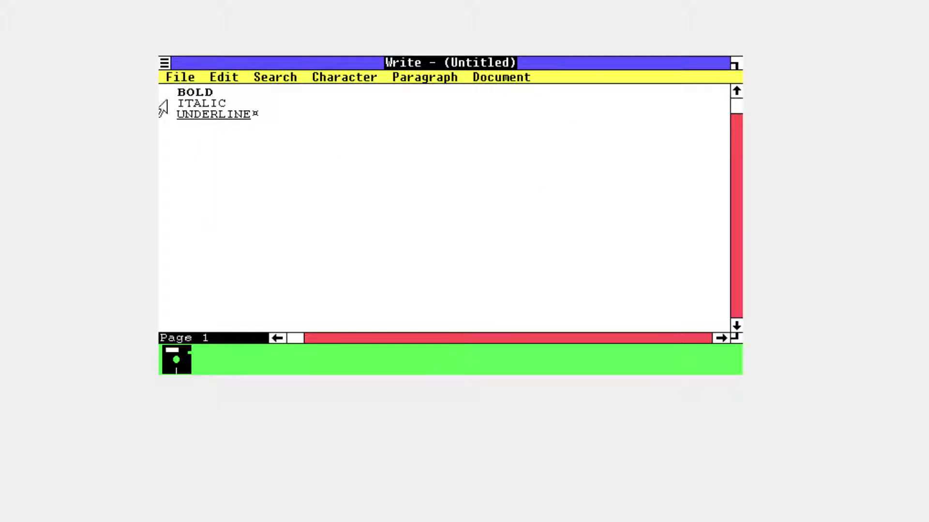
Close Write without saving the untitled document
click(166, 62)
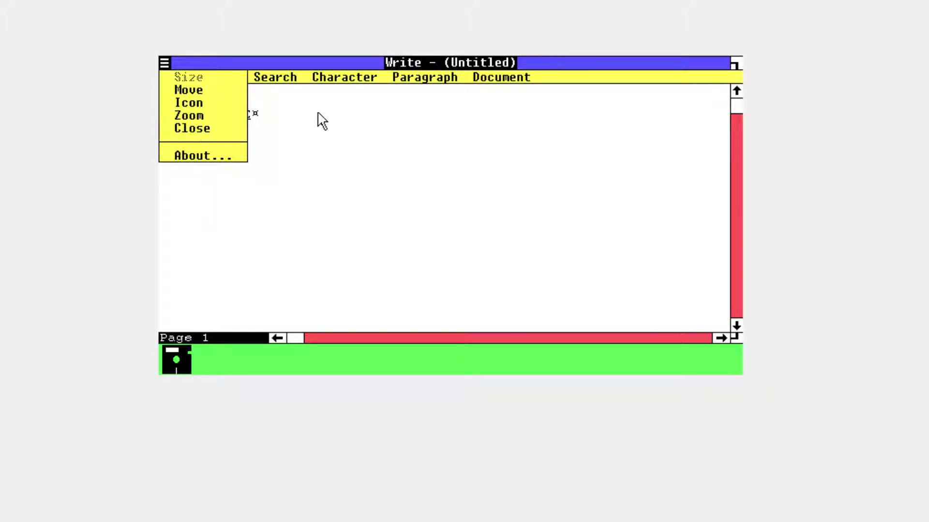
click(211, 128)
click(438, 252)
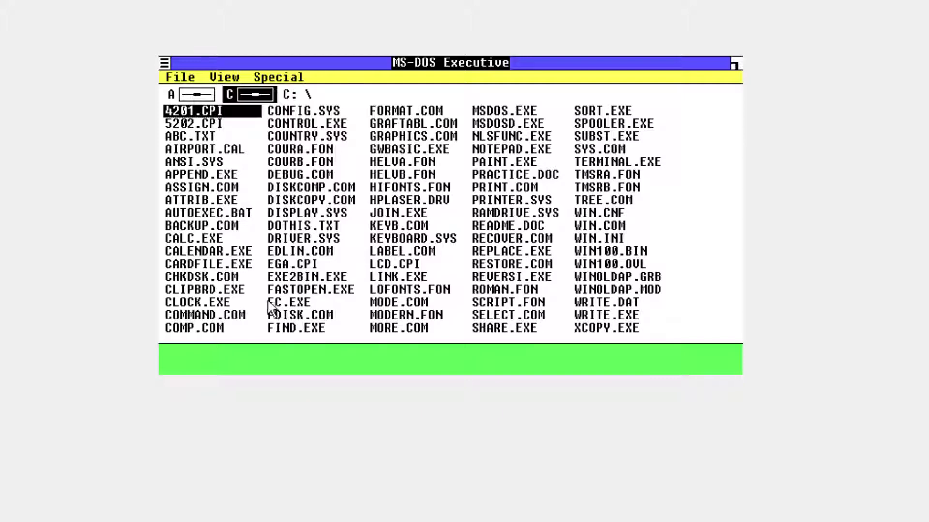
Launch CLOCK.EXE from the file list and shrink the Clock window to an icon
click(206, 290)
double_click(199, 301)
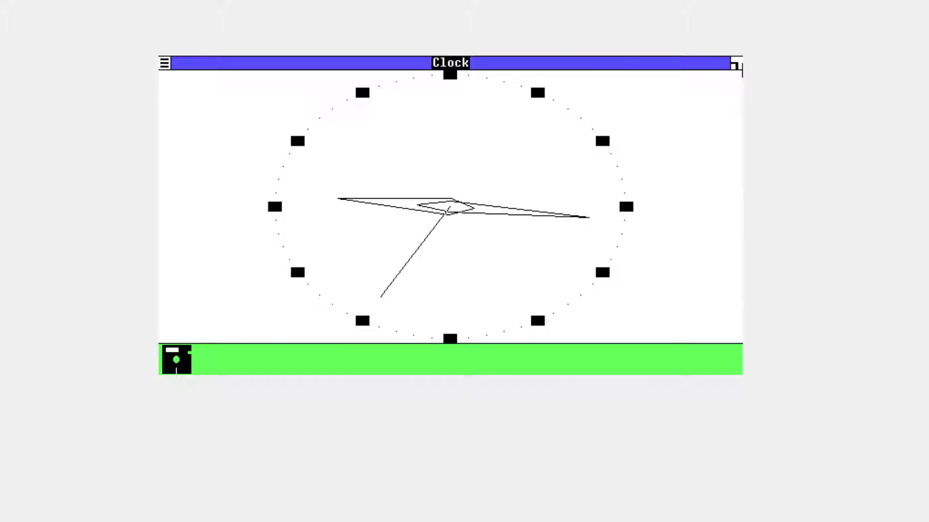
drag(736, 63, 449, 351)
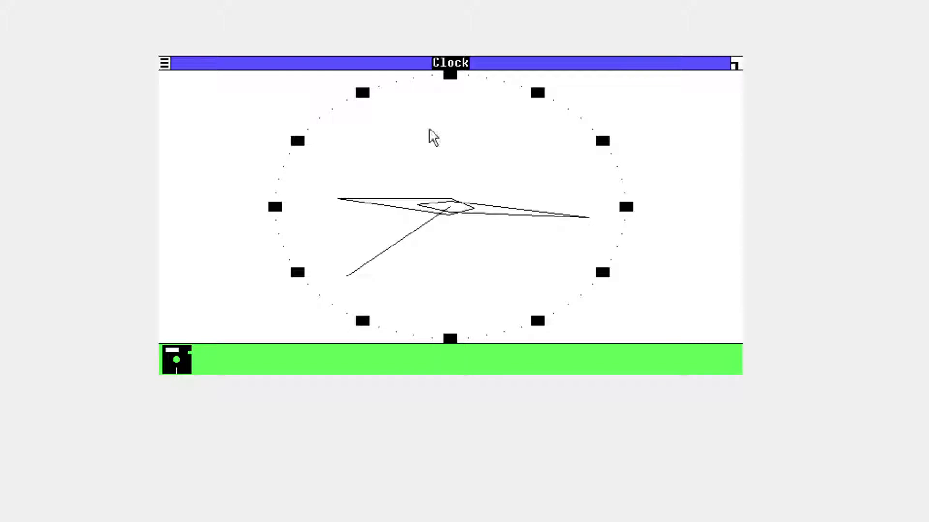
click(164, 68)
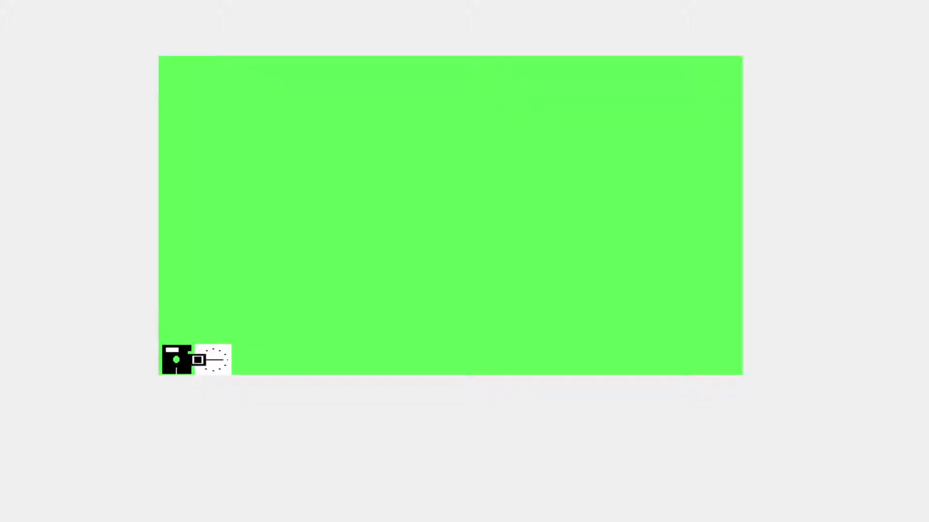
Restore the MS-DOS Executive window, launch CARDFILE.EXE to view Cardfile, and close it again
drag(193, 359, 274, 224)
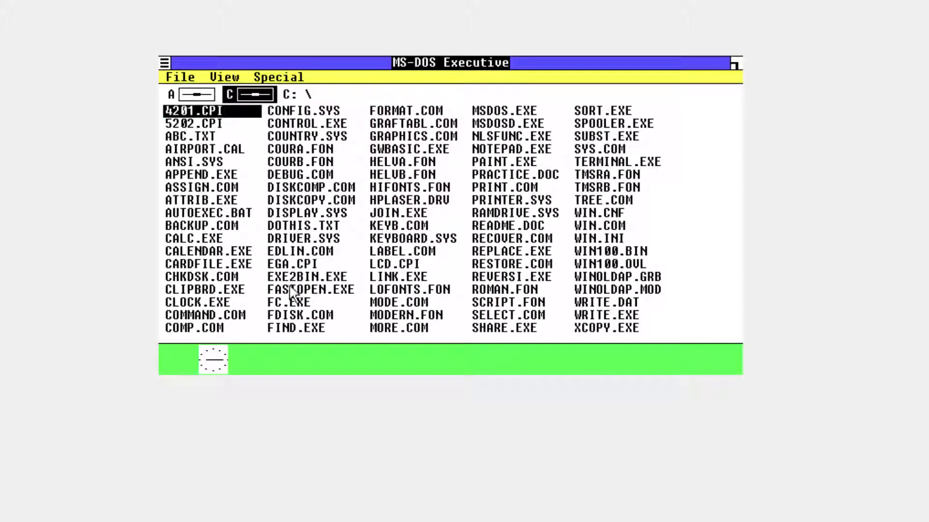
double_click(231, 265)
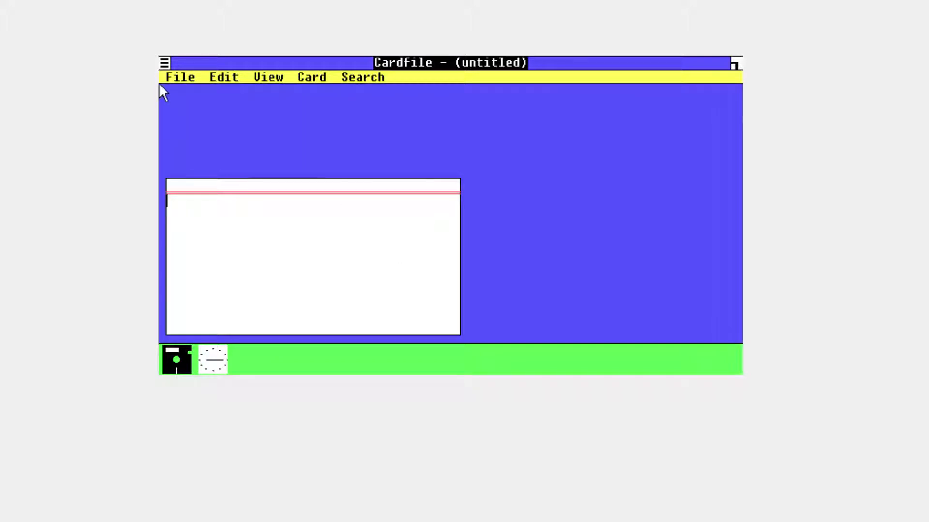
click(165, 63)
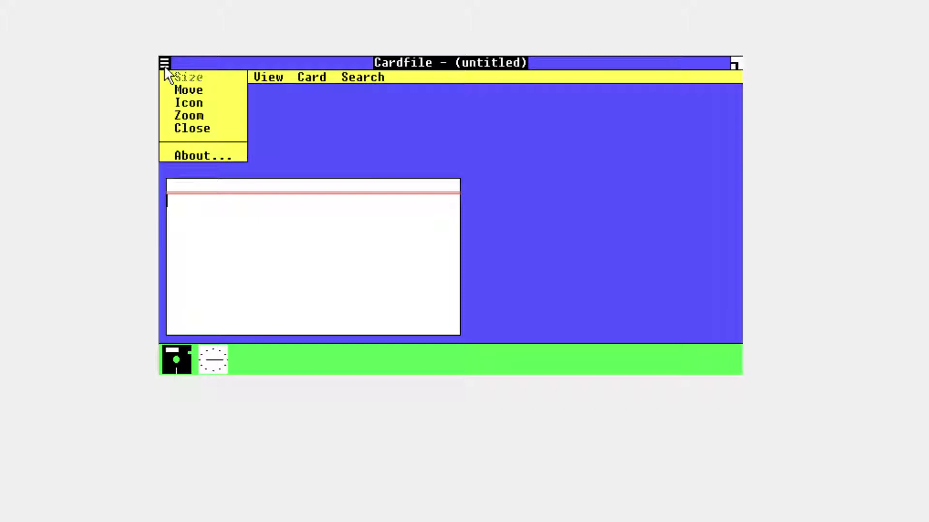
click(188, 128)
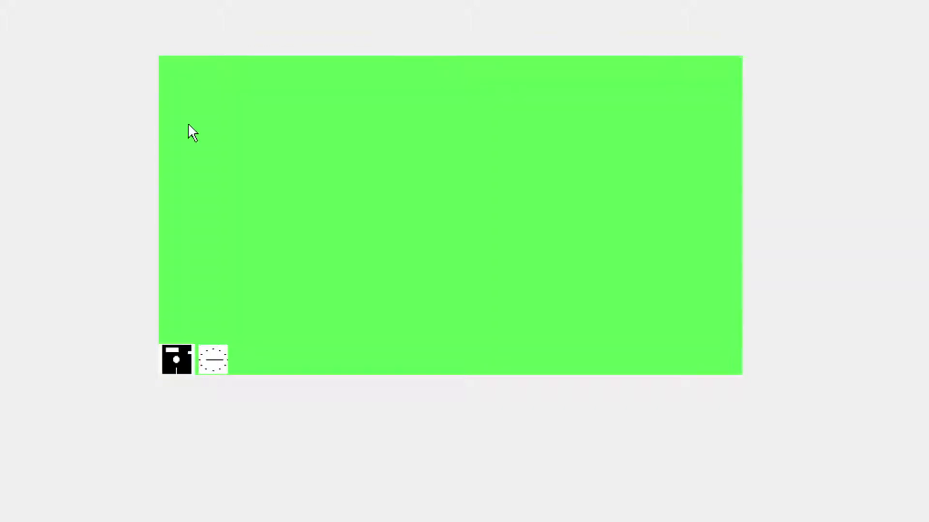
Launch PAINT.EXE from the restored MS-DOS Executive window and sketch three freehand pencil strokes across the blank canvas
double_click(165, 361)
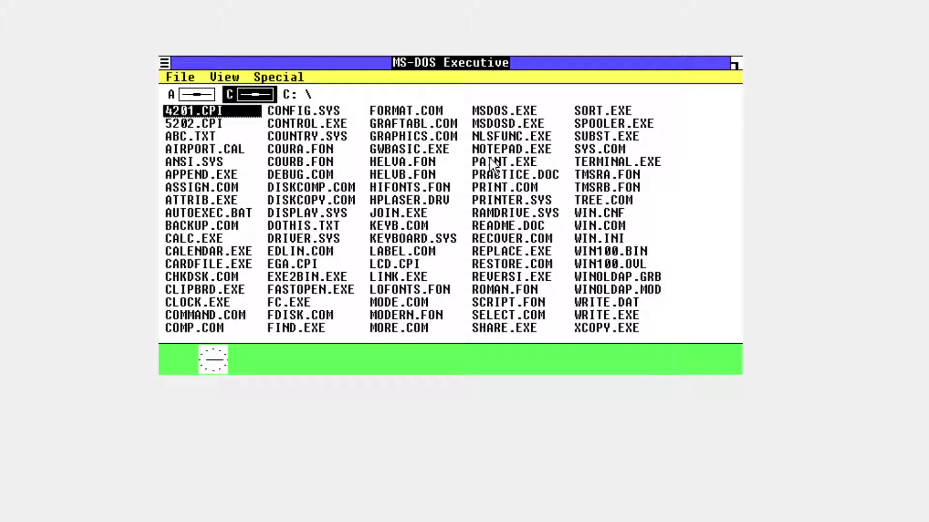
double_click(503, 163)
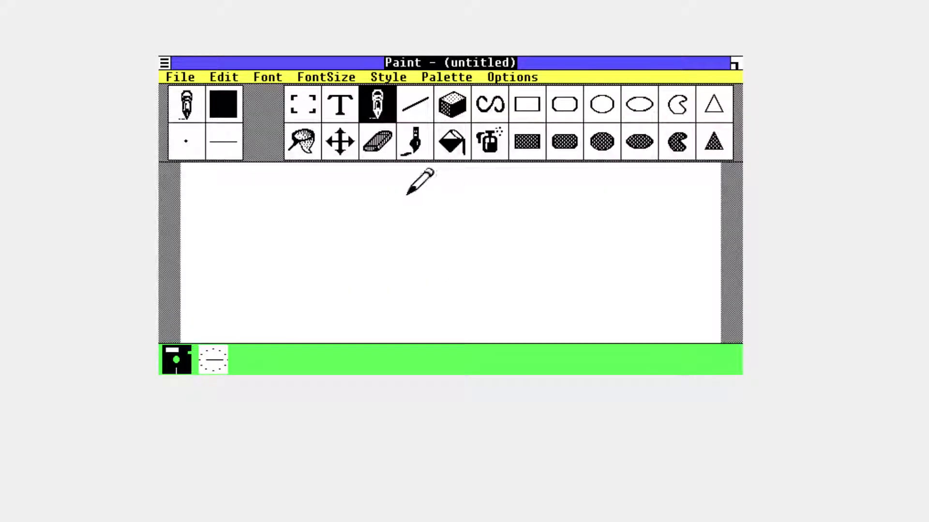
mouse_move(292, 196)
mouse_down()
mouse_move(310, 267)
mouse_move(323, 261)
mouse_move(316, 251)
mouse_move(305, 253)
mouse_up()
mouse_move(378, 224)
mouse_down()
mouse_move(324, 282)
mouse_move(390, 211)
mouse_up()
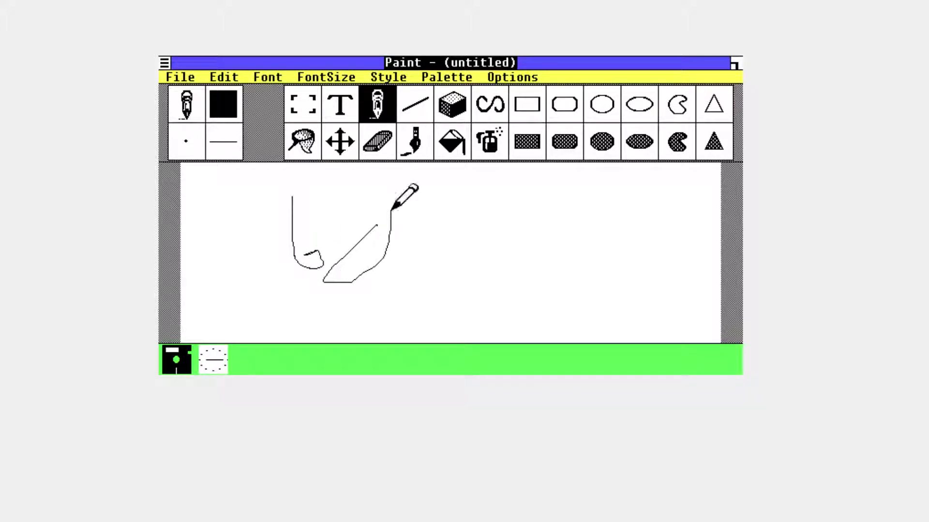
mouse_move(484, 198)
mouse_down()
mouse_move(456, 297)
mouse_move(401, 304)
mouse_up()
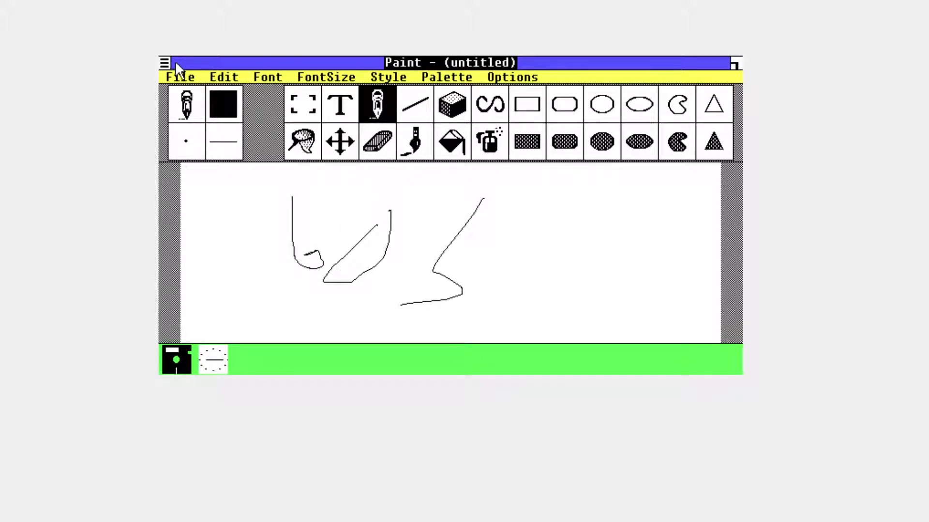
Add a username as text over the middle pencil stroke, then erase most of the text and parts of the strokes
click(336, 103)
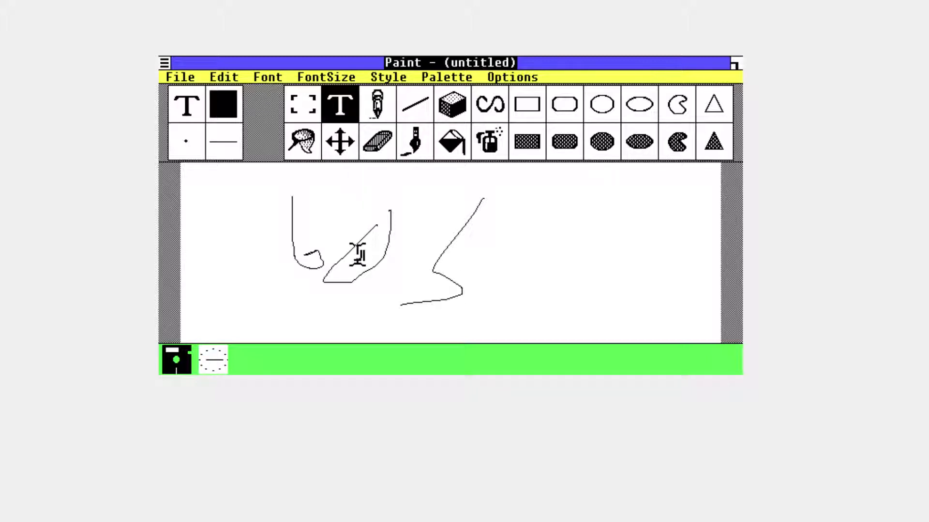
text(1998)
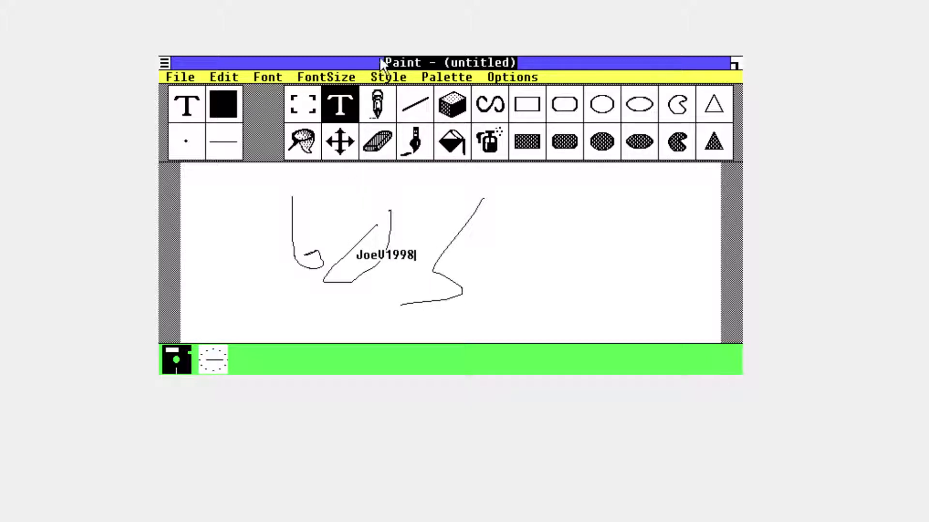
click(376, 135)
mouse_move(418, 205)
mouse_down()
mouse_move(360, 259)
mouse_move(401, 261)
mouse_move(465, 214)
mouse_move(493, 268)
mouse_move(434, 300)
mouse_move(378, 264)
mouse_move(334, 283)
mouse_up()
drag(361, 244, 348, 215)
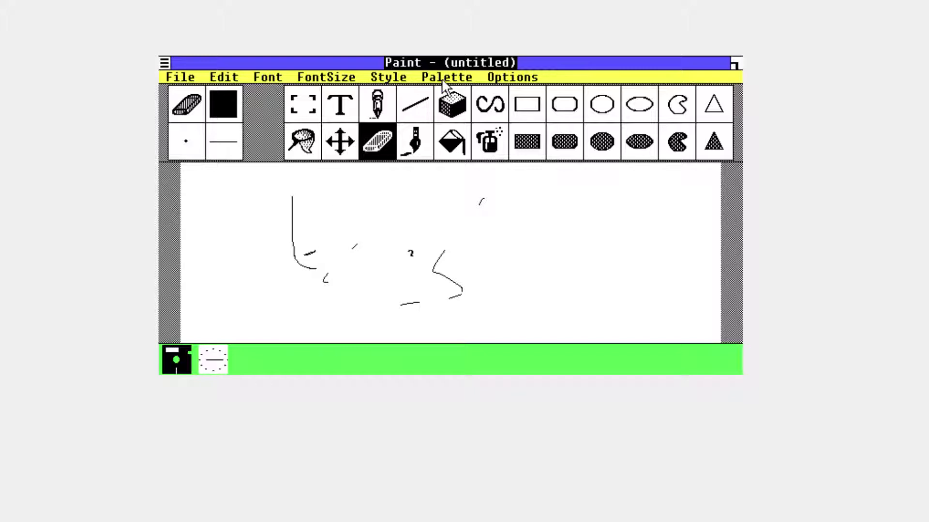
Draw a large outlined circle running past the canvas edge and a closed freehand outline over the canvas centre
click(602, 104)
drag(196, 171, 214, 336)
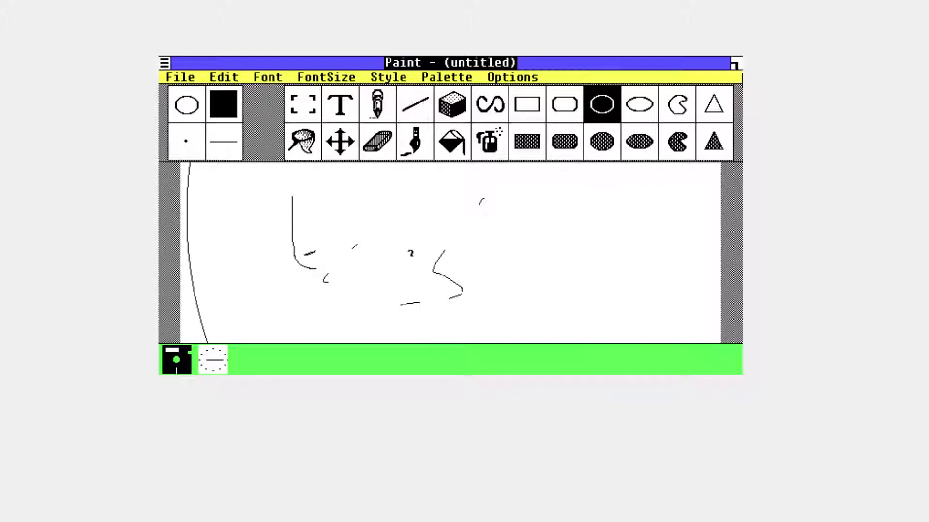
click(678, 104)
mouse_move(560, 232)
mouse_down()
mouse_move(401, 260)
mouse_move(419, 219)
mouse_move(506, 207)
mouse_up()
Draw an outlined triangle with the polygon tool just below the freehand outline
click(713, 105)
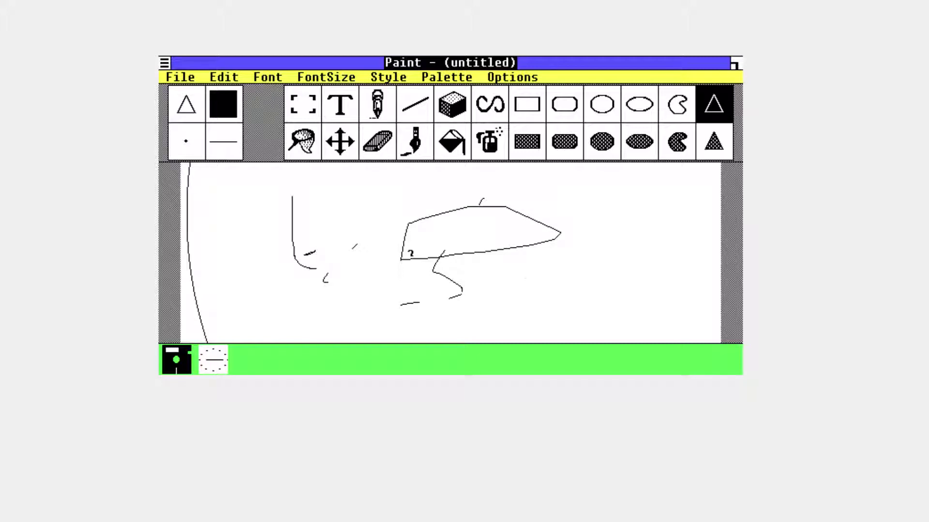
drag(589, 250, 404, 287)
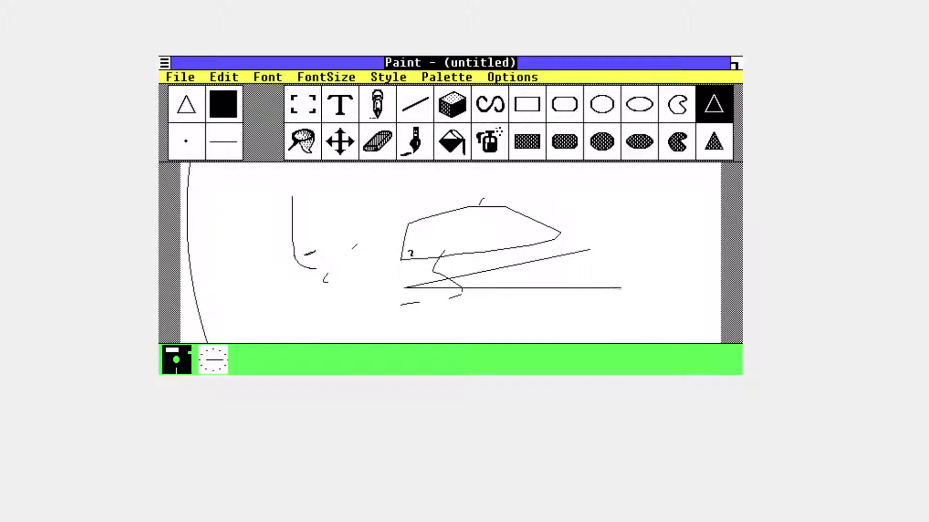
click(622, 288)
click(590, 250)
Draw a filled black oval over the freehand outline and a filled freehand shape overlapping its right end
click(633, 143)
drag(630, 174, 326, 252)
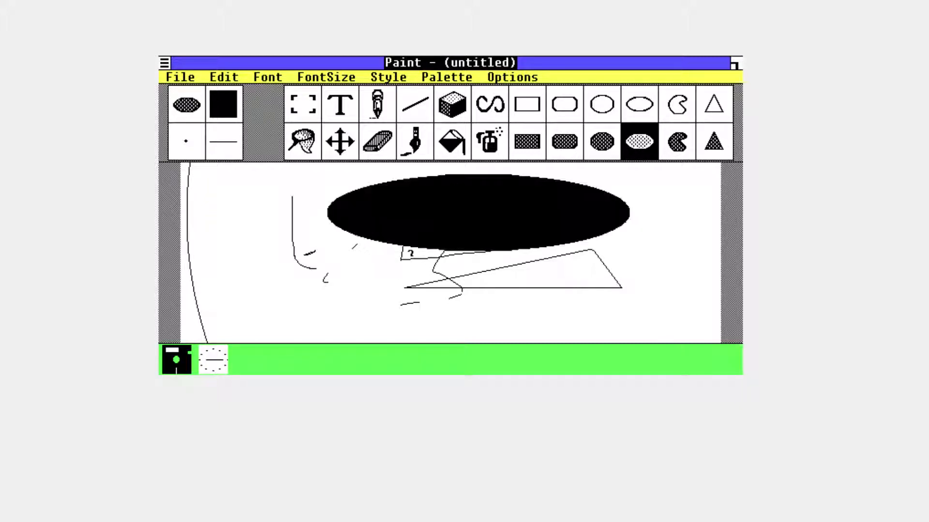
click(677, 141)
drag(677, 188, 483, 265)
Fill the outlined triangle with solid black using the paint can, including the small section at its left tip
click(519, 135)
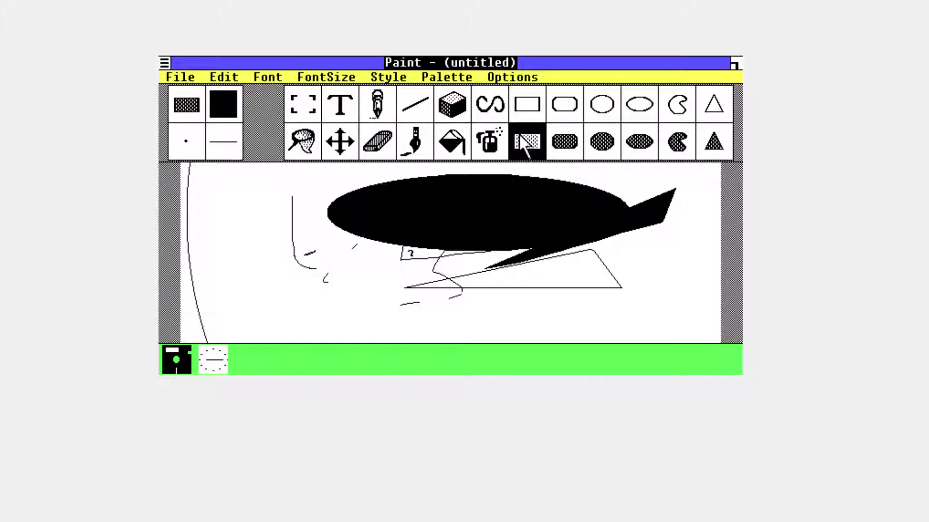
click(441, 136)
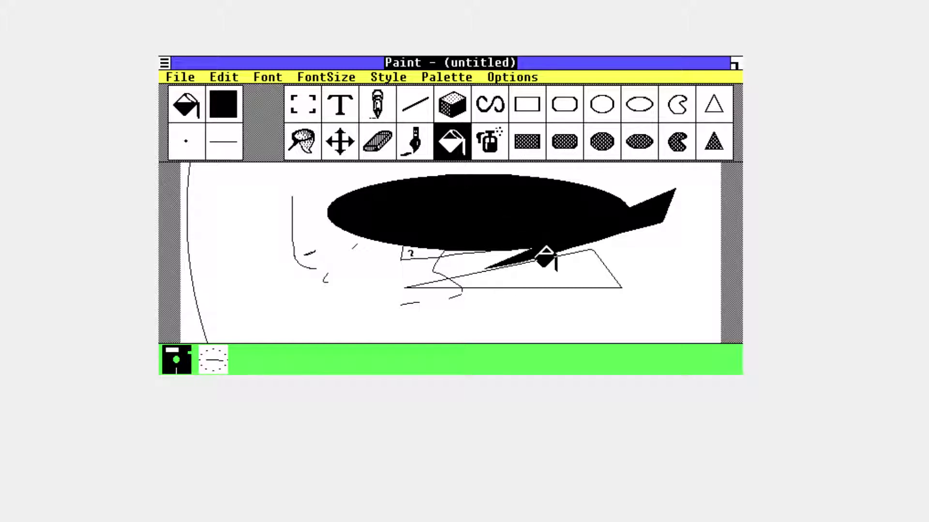
click(552, 265)
click(444, 280)
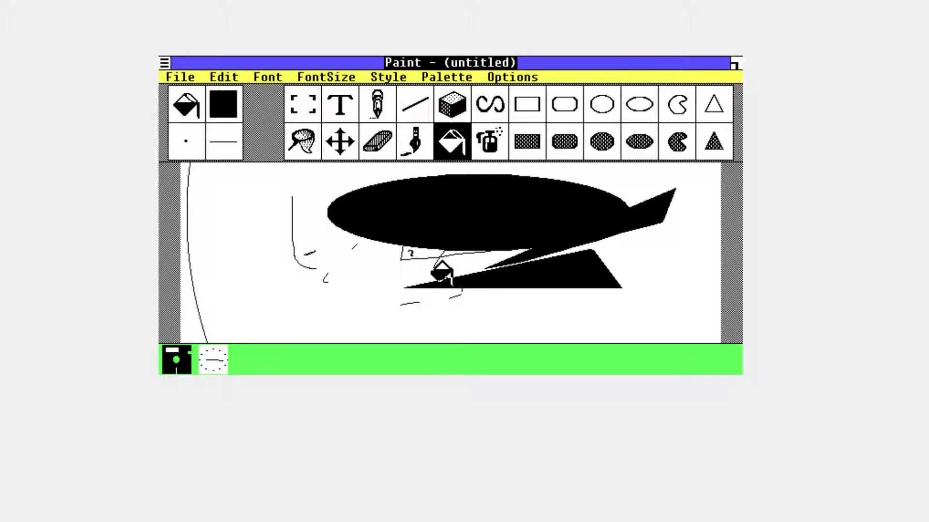
Erase irregular streaks across the black oval, the filled freehand shape and the triangle
click(391, 152)
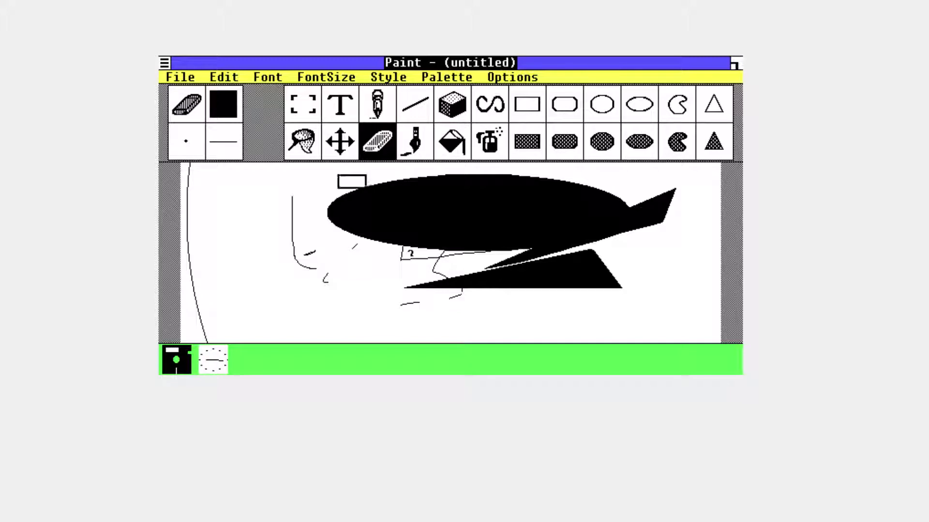
drag(354, 186, 659, 205)
mouse_move(551, 269)
mouse_down()
mouse_move(506, 283)
mouse_move(394, 206)
mouse_up()
Start a new Paint canvas without saving the current drawing, and close Paint
click(180, 77)
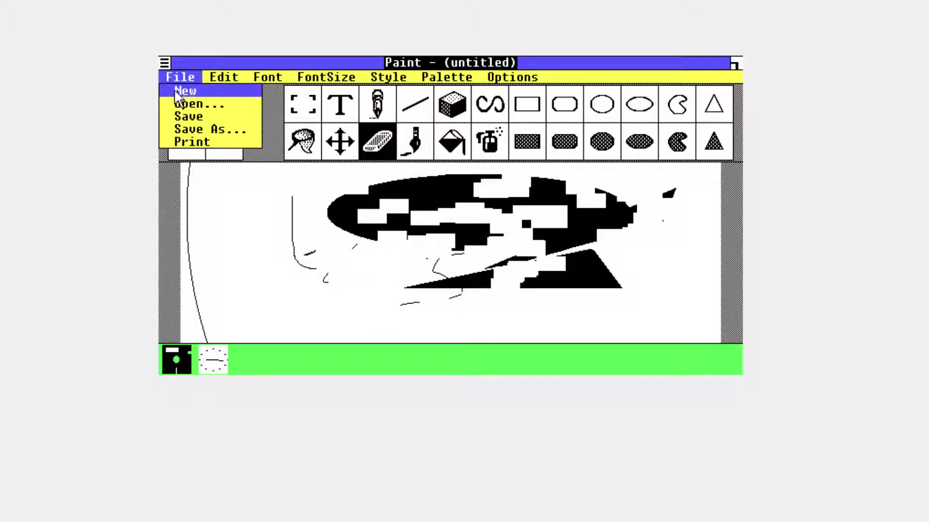
click(176, 90)
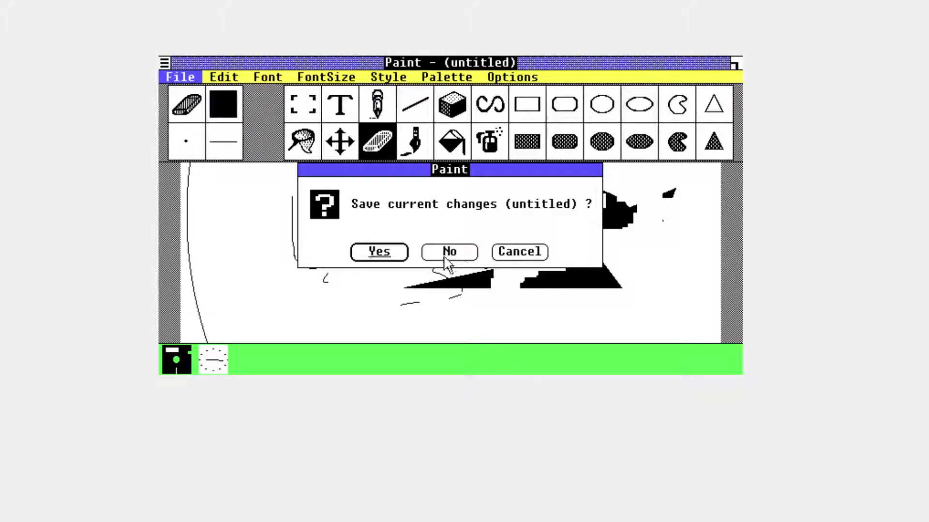
click(444, 252)
click(164, 63)
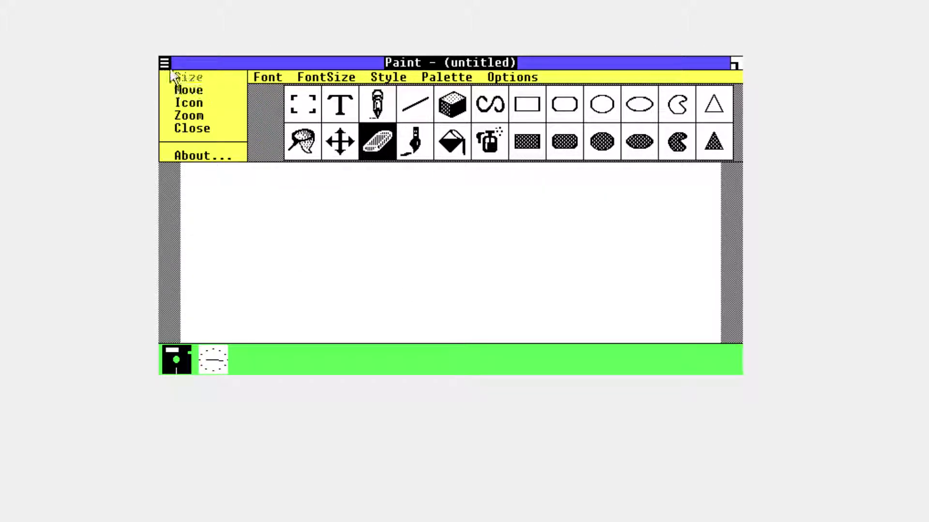
click(184, 125)
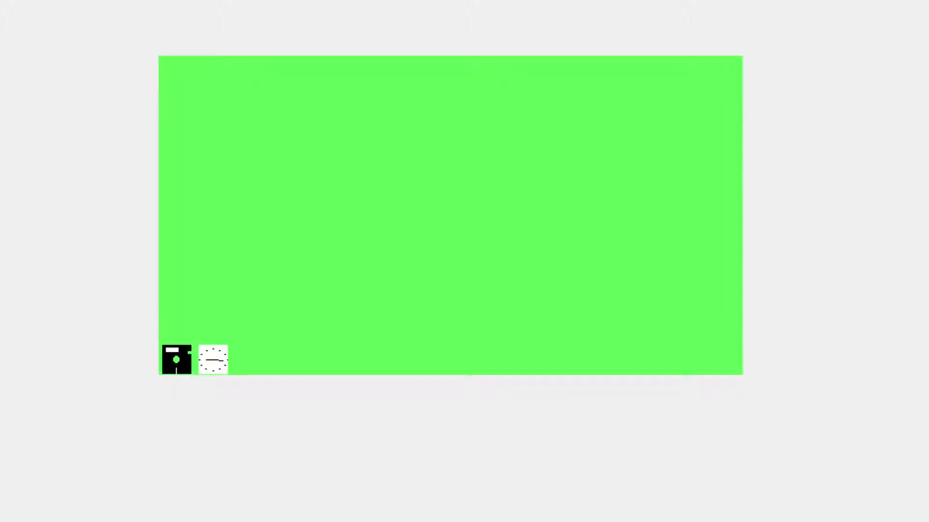
Swap MS-DOS Executive and Clock in the work area by placing each one's icon over the open window
drag(177, 359, 251, 317)
drag(213, 360, 252, 322)
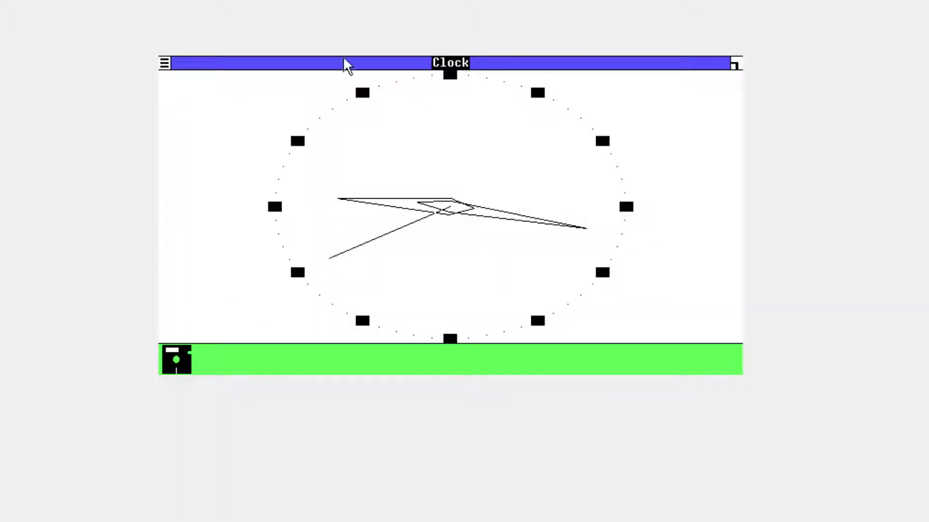
double_click(347, 57)
drag(177, 357, 237, 243)
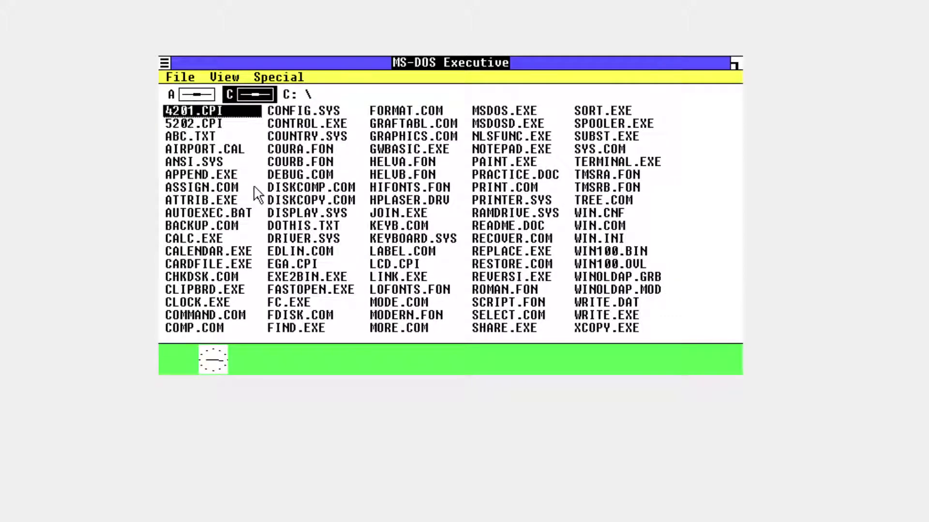
drag(212, 356, 274, 233)
Zoom the MS-DOS Executive window to fill the whole screen, then return it to its normal size
click(161, 64)
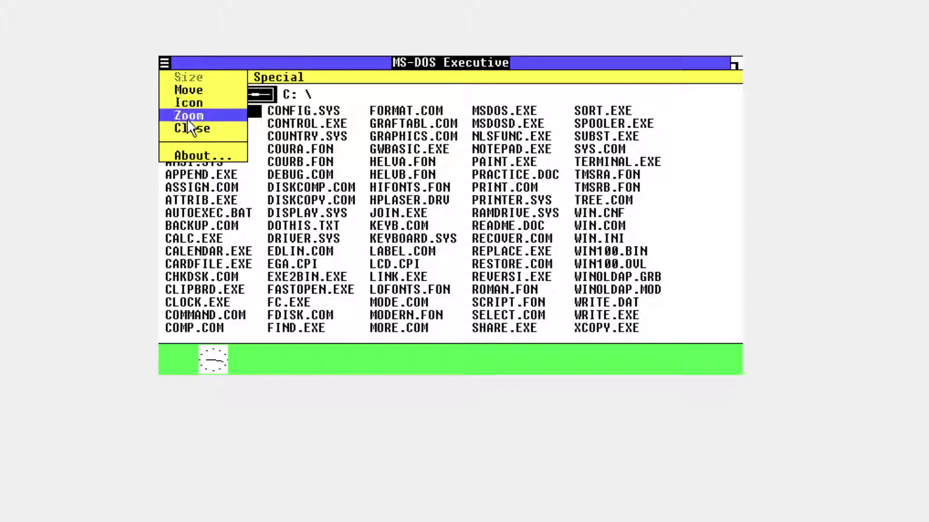
click(186, 116)
click(168, 63)
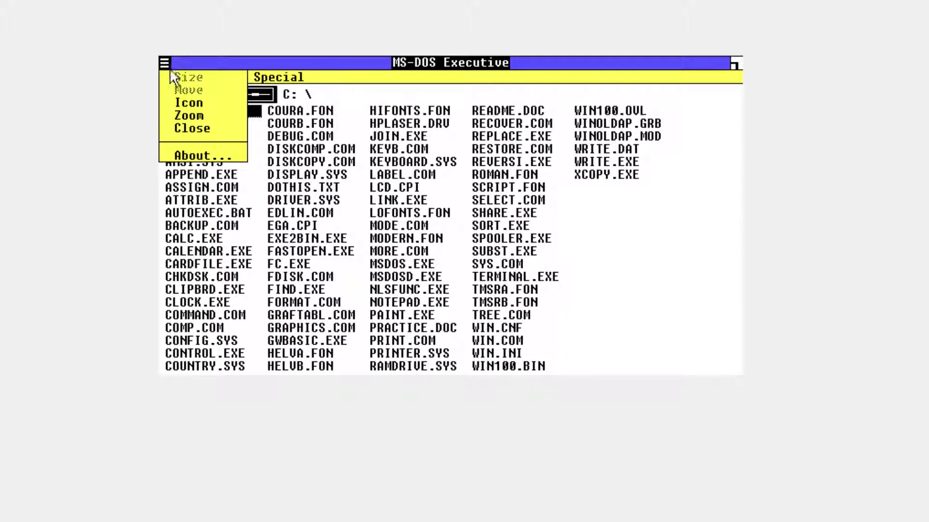
click(186, 116)
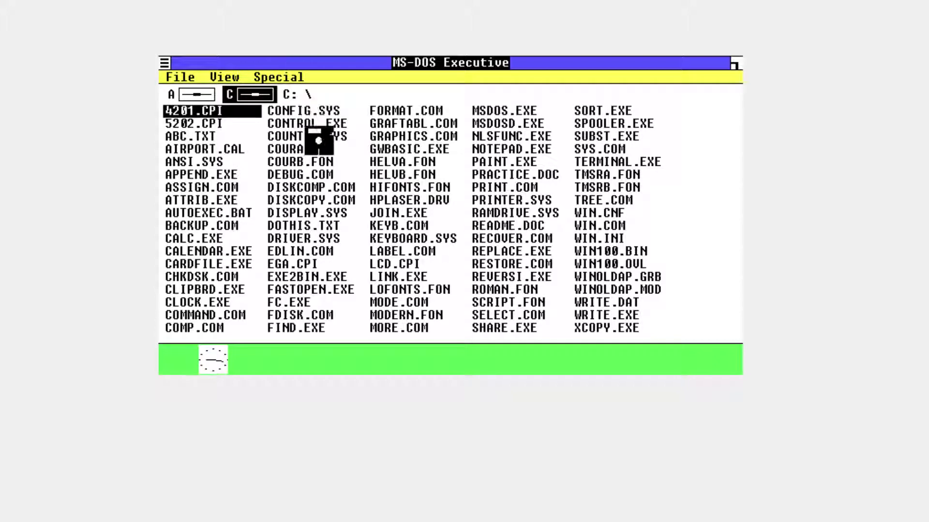
Tile the Clock window above MS-DOS Executive and enlarge it down to the lower window's title bar
drag(725, 60, 266, 329)
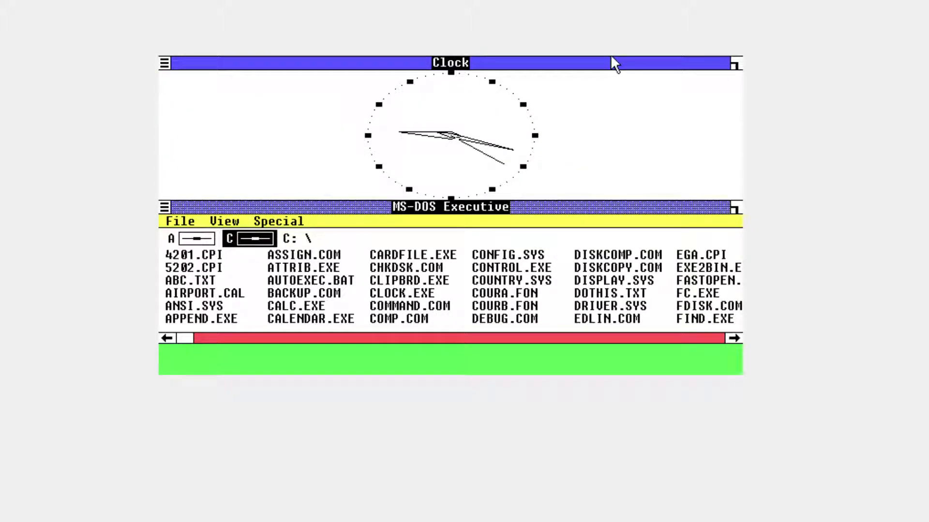
drag(416, 207, 416, 337)
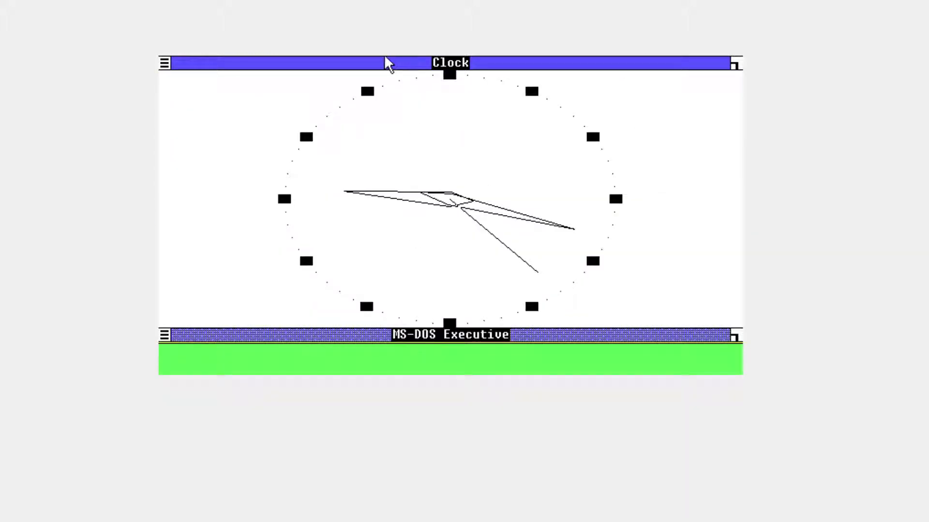
Shrink Clock to an icon and tile it above MS-DOS Executive again before closing it
click(165, 62)
click(172, 102)
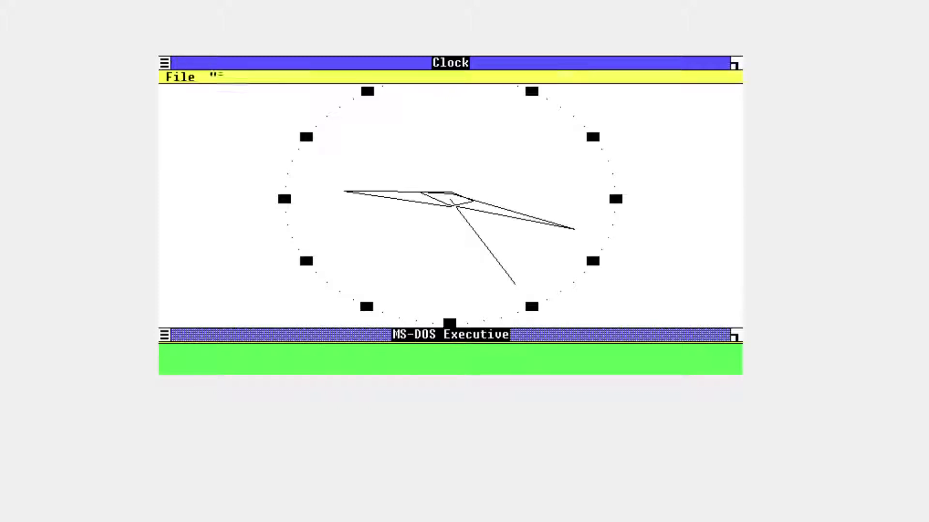
drag(213, 360, 734, 66)
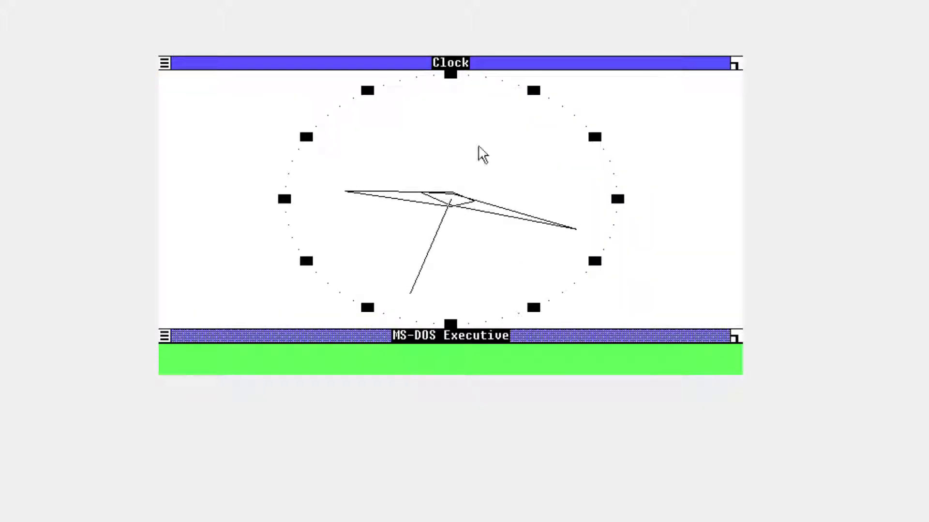
click(165, 62)
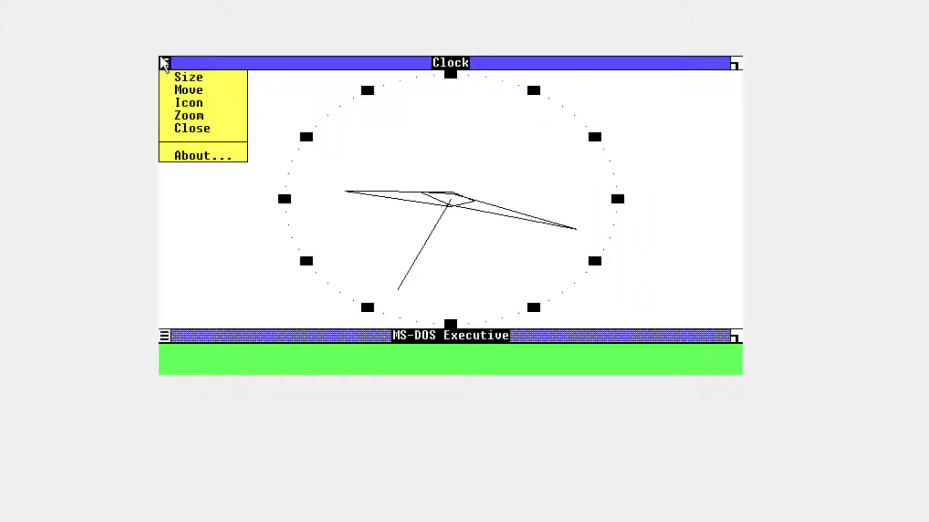
click(182, 128)
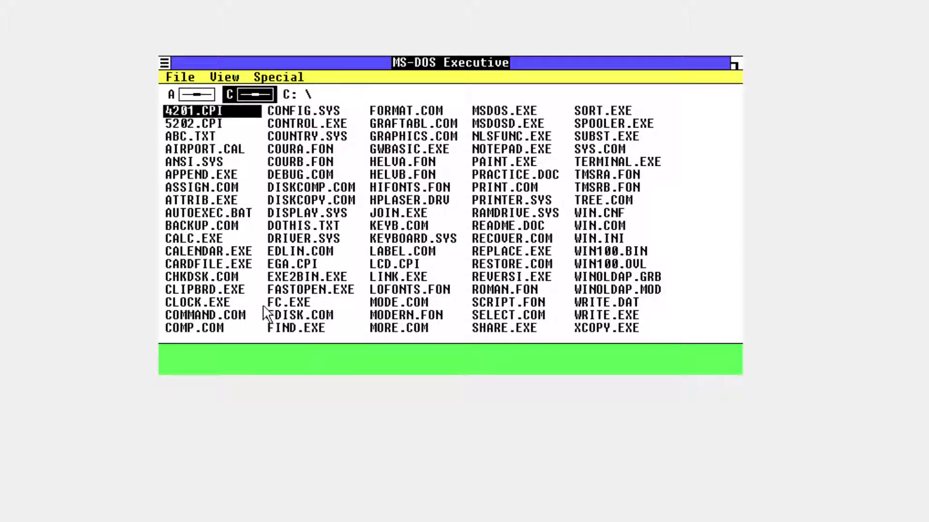
Launch CLIPBRD.EXE to view the Clipboard contents, and close it again
double_click(222, 291)
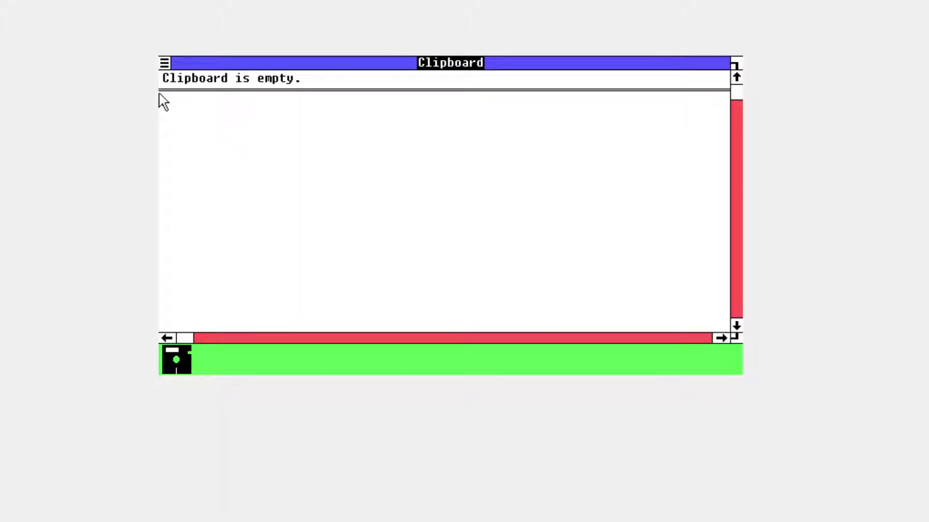
drag(164, 62, 191, 143)
drag(164, 62, 186, 127)
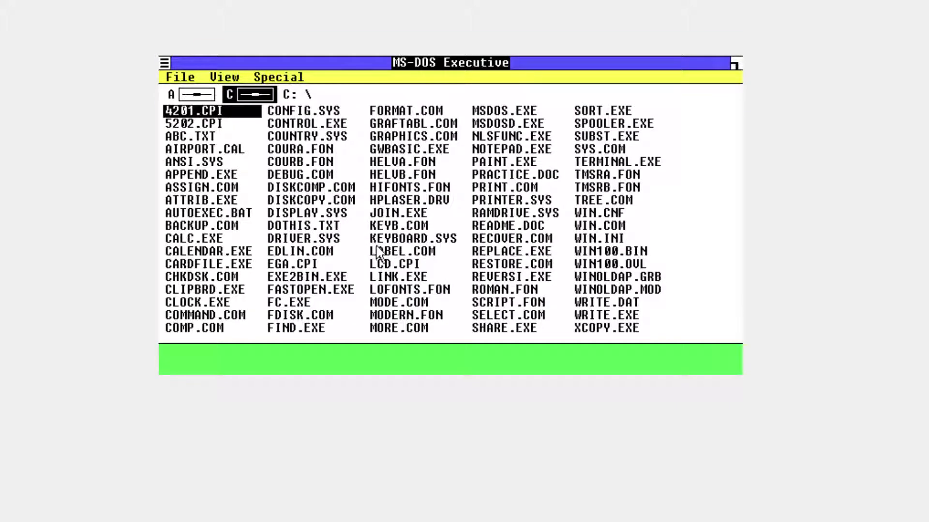
Launch REVERSI.EXE, try a few moves around the four central pieces, and close the game
click(480, 278)
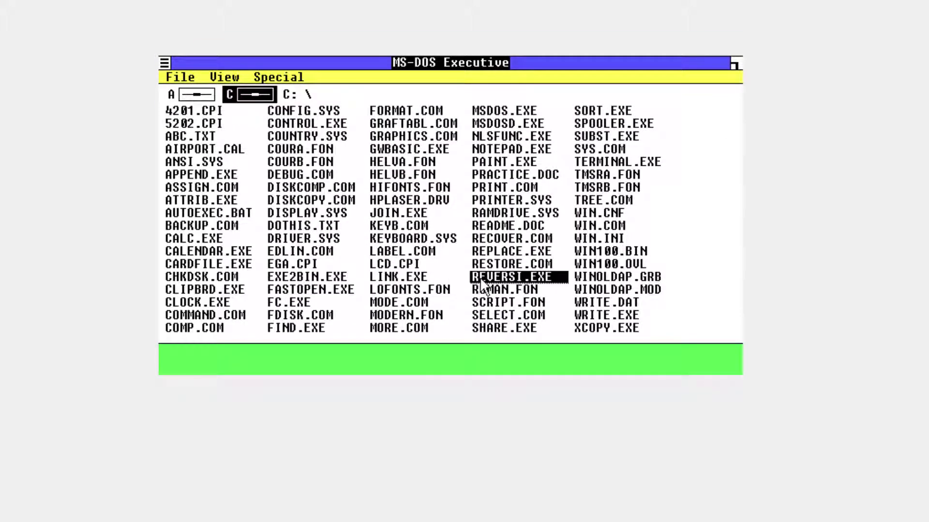
double_click(480, 277)
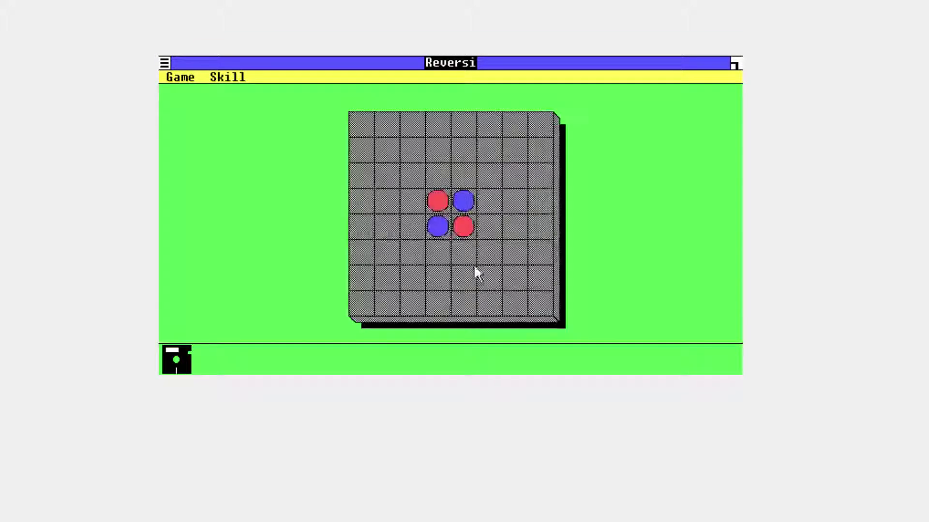
click(424, 189)
click(343, 163)
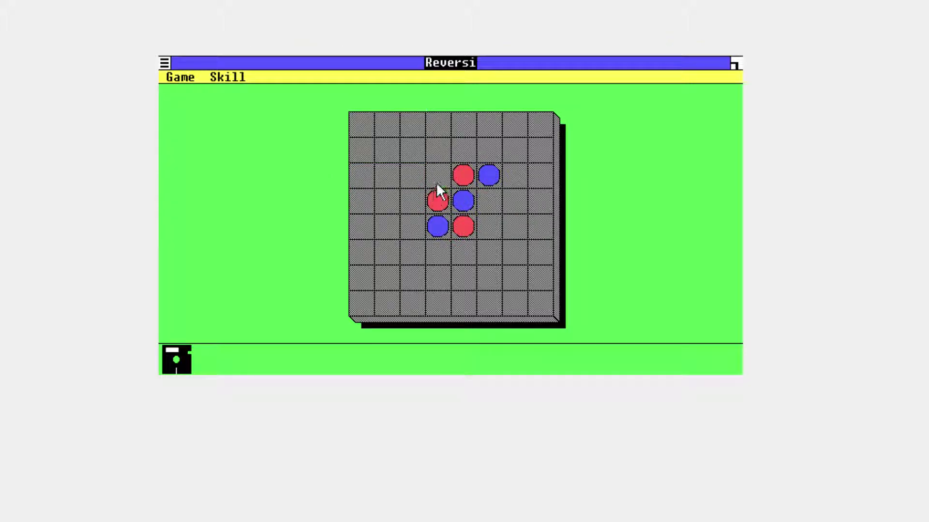
click(425, 240)
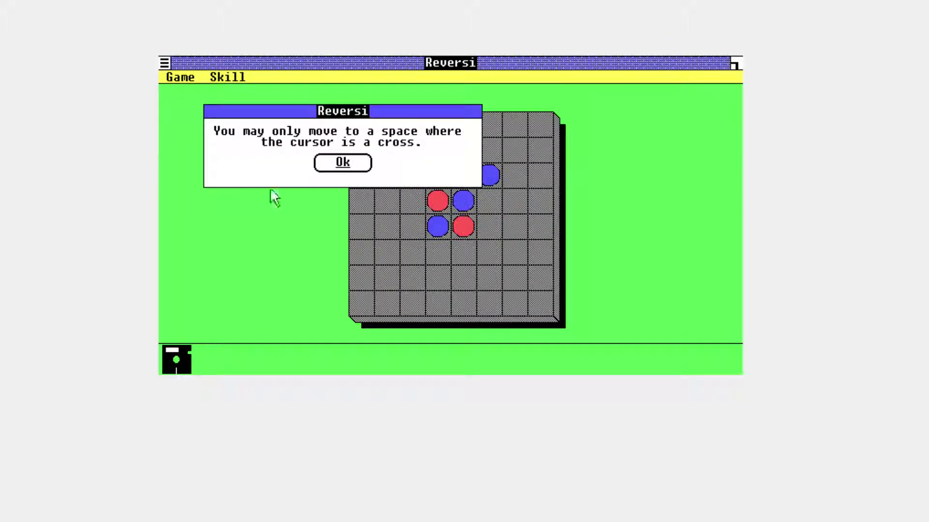
click(344, 162)
click(164, 68)
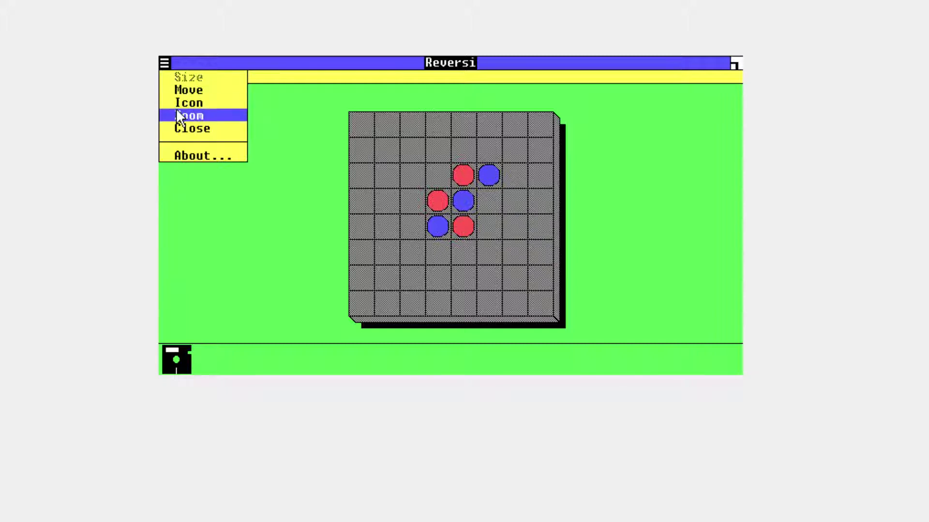
click(186, 126)
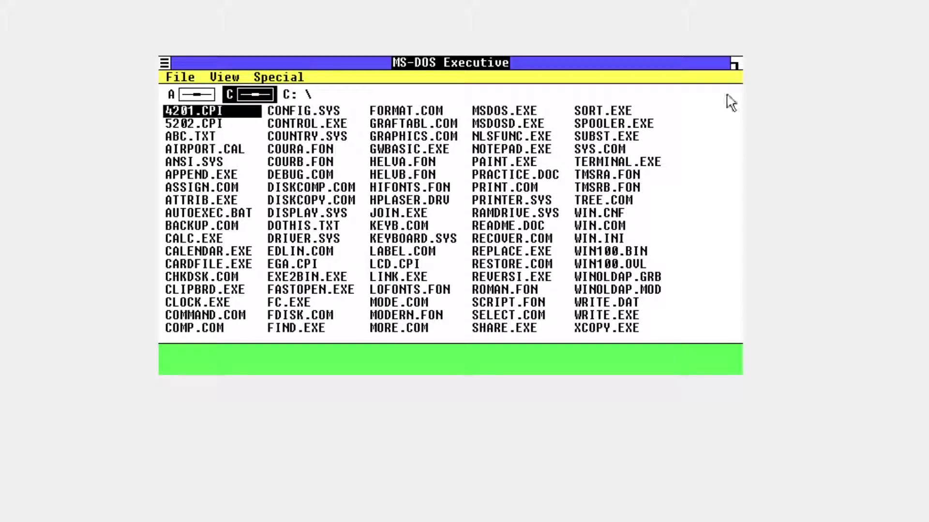
Launch TERMINAL.EXE to view the Terminal program, and close it again
double_click(617, 162)
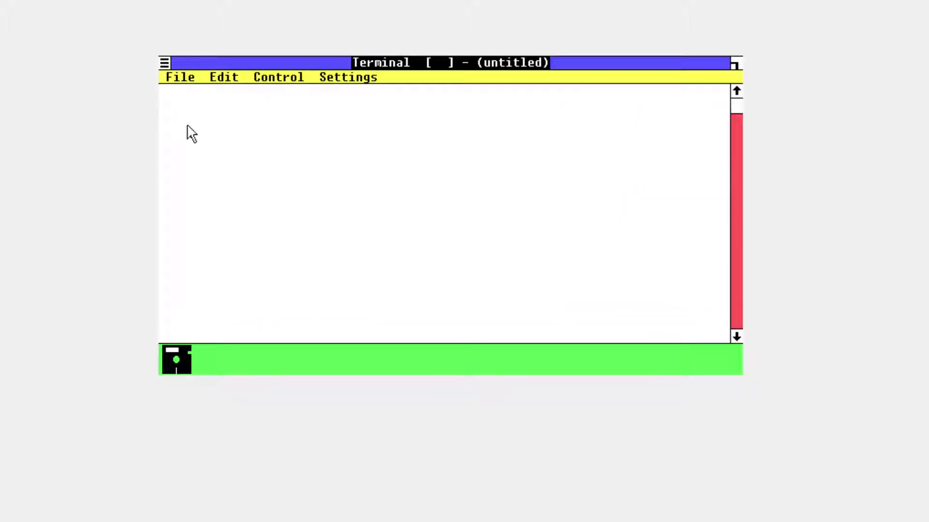
click(163, 63)
click(171, 125)
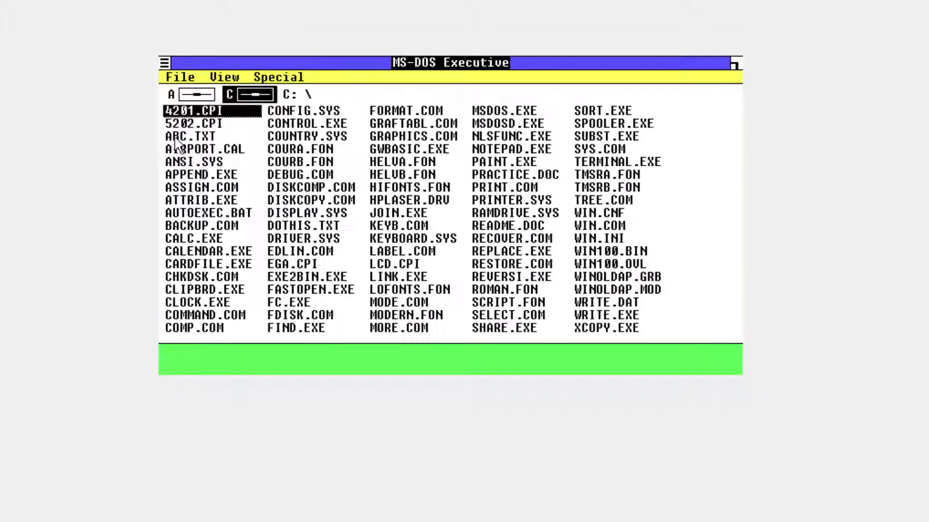